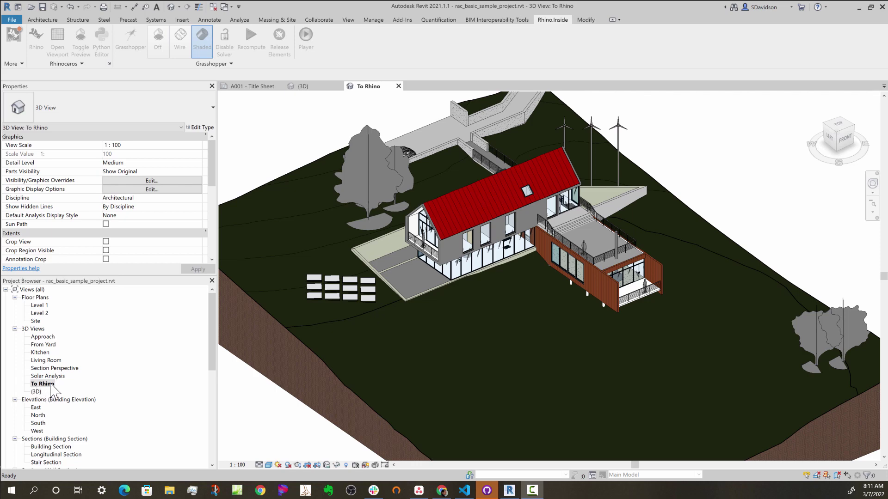
Make the To Rhino 3D view active from the Project Browser
{"action": "left_click", "coordinate": [51, 384]}
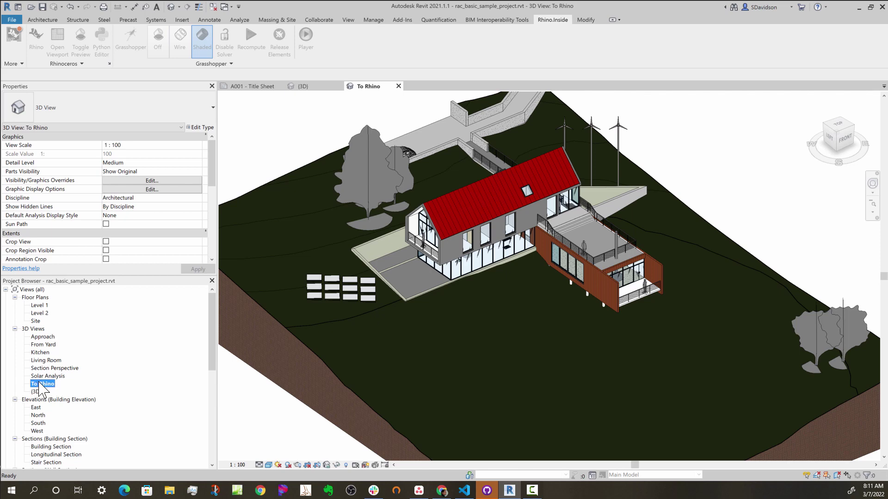
Turn off Entourage in the To Rhino view's Visibility/Graphics Overrides and reselect the view
{"action": "left_click", "coordinate": [139, 181]}
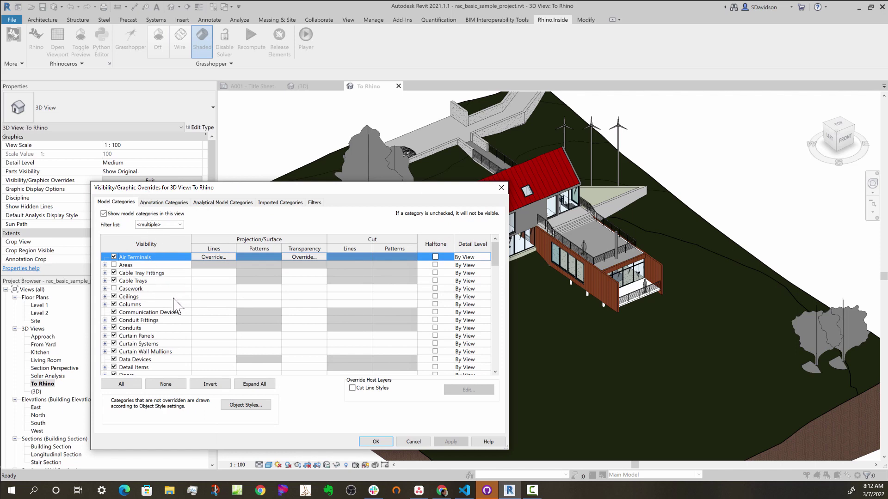
{"action": "scroll", "coordinate": [173, 305], "scroll_direction": "down", "scroll_amount": 4}
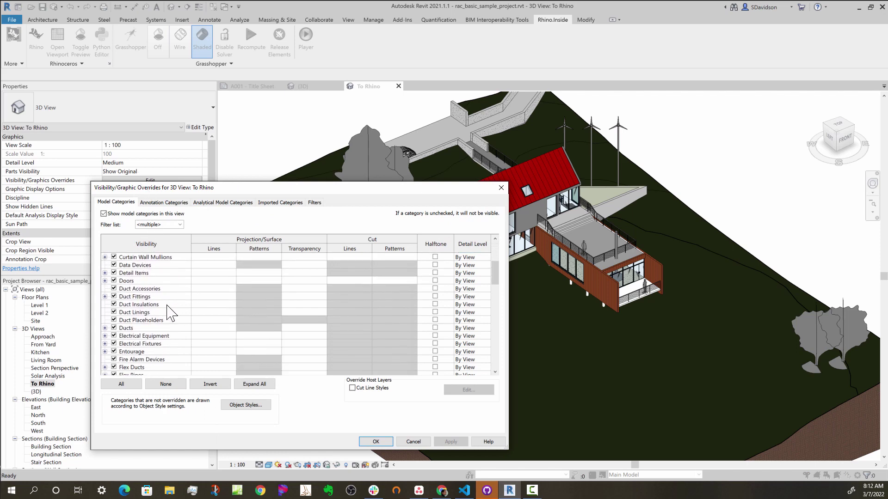
{"action": "scroll", "coordinate": [171, 315], "scroll_direction": "down", "scroll_amount": 3}
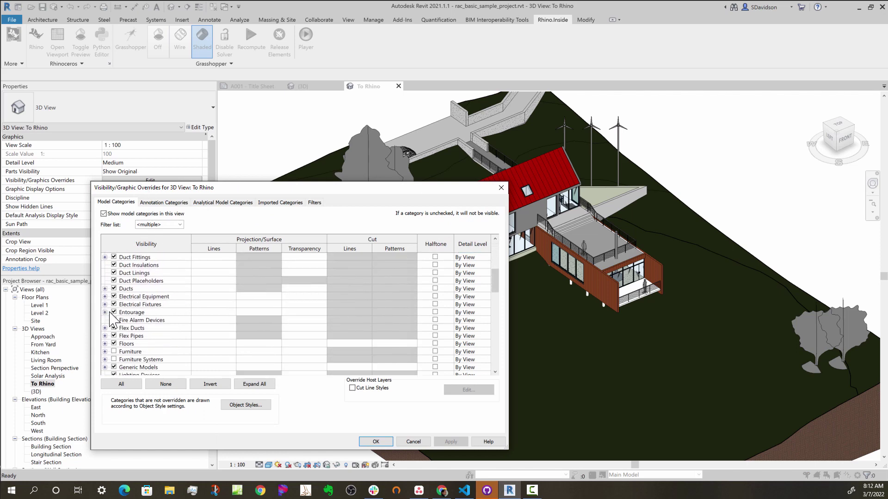
{"action": "left_click", "coordinate": [114, 313]}
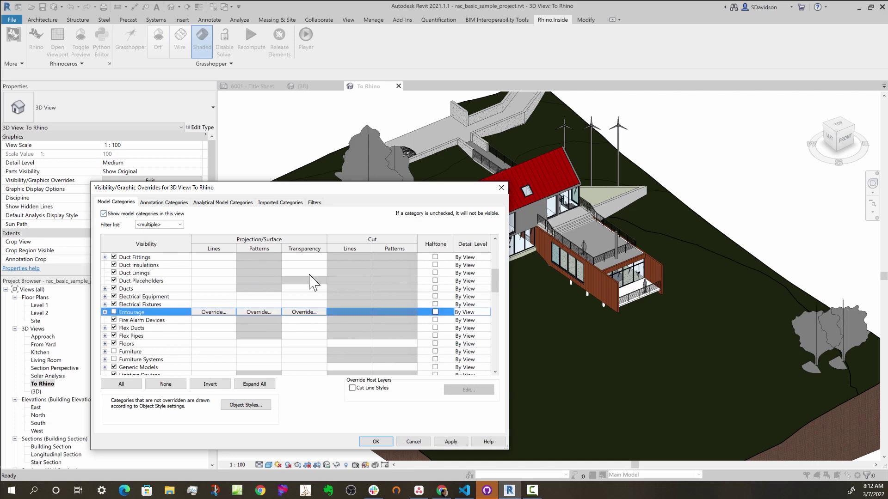
{"action": "left_click", "coordinate": [378, 441]}
{"action": "left_click", "coordinate": [43, 384]}
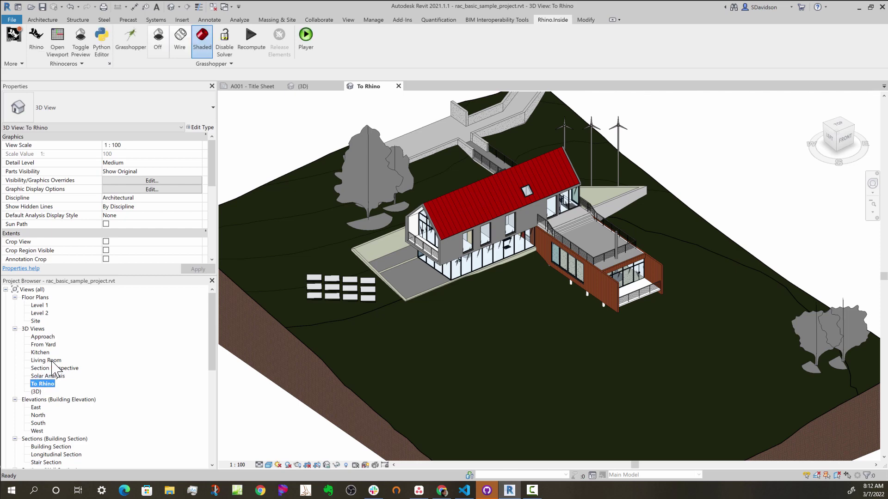
Uncheck Site in the To Rhino visibility overrides, leaving Topography checked, and apply
{"action": "left_click", "coordinate": [147, 181]}
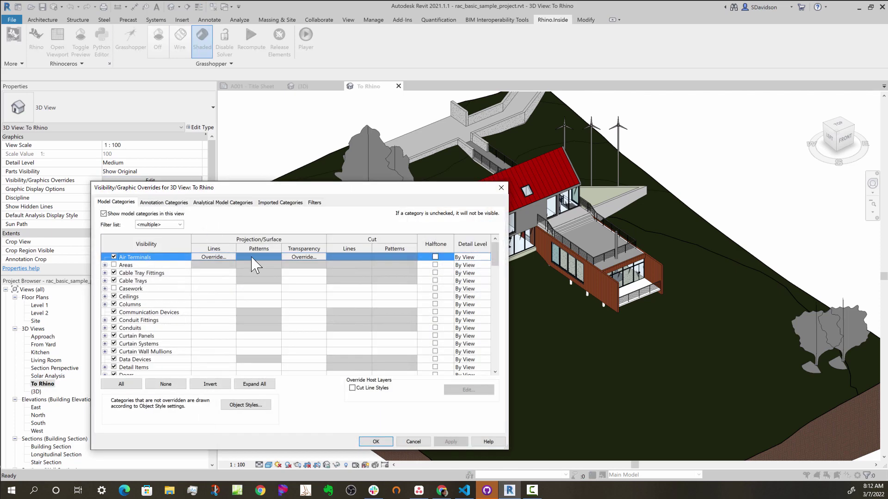
{"action": "scroll", "coordinate": [160, 328], "scroll_direction": "down", "scroll_amount": 2}
{"action": "scroll", "coordinate": [160, 328], "scroll_direction": "down", "scroll_amount": 6}
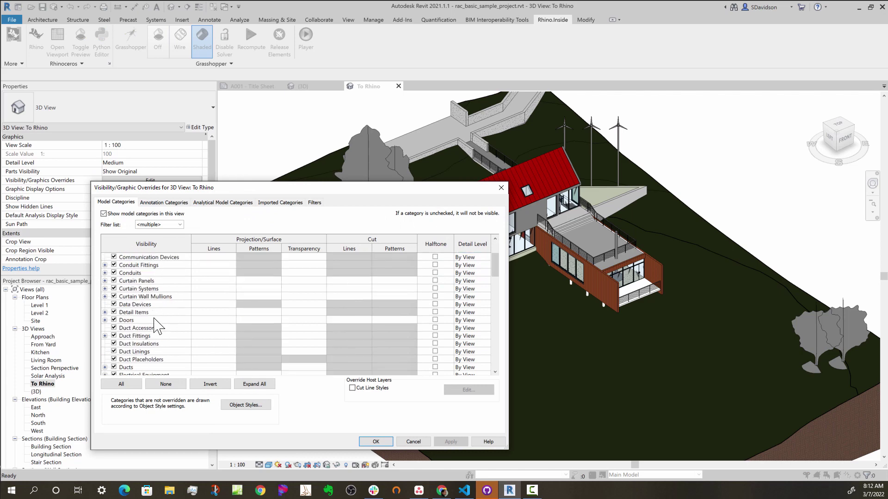
{"action": "scroll", "coordinate": [159, 328], "scroll_direction": "down", "scroll_amount": 5}
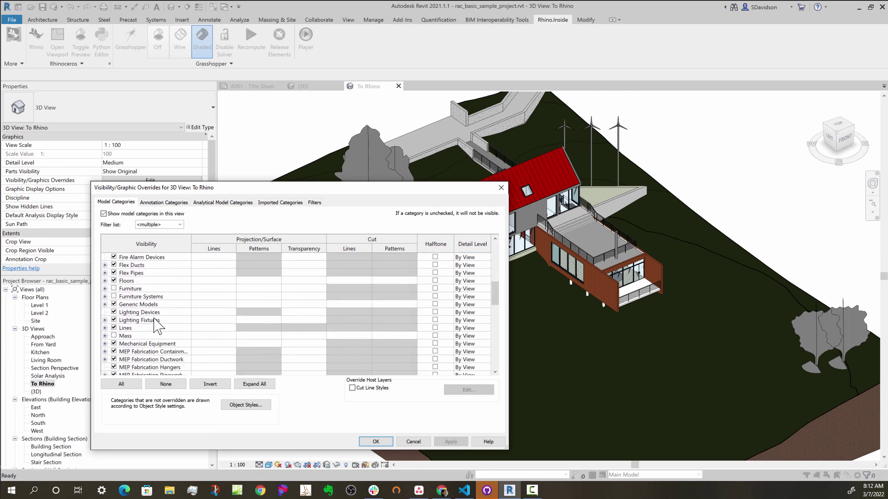
{"action": "scroll", "coordinate": [153, 319], "scroll_direction": "down", "scroll_amount": 1}
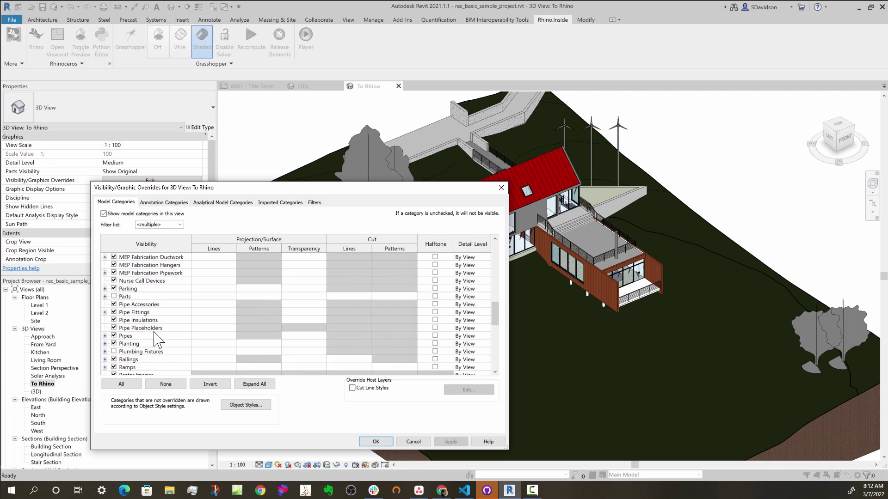
{"action": "scroll", "coordinate": [157, 333], "scroll_direction": "down", "scroll_amount": 2}
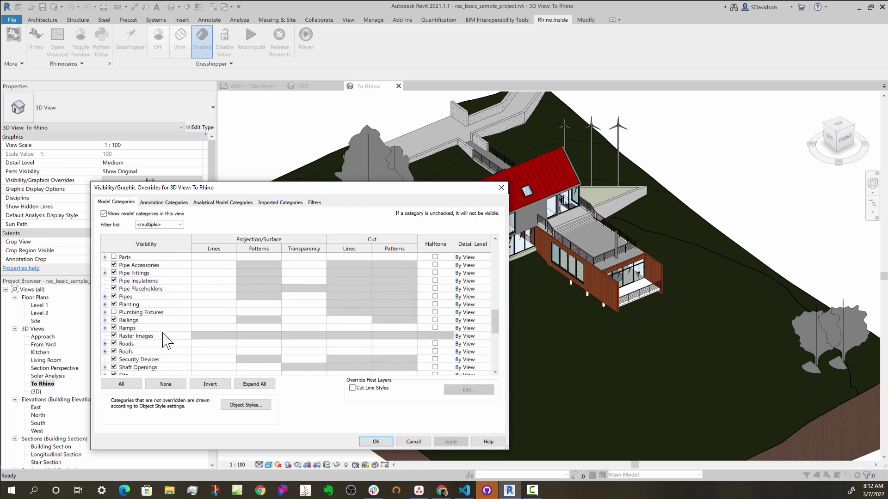
{"action": "scroll", "coordinate": [164, 342], "scroll_direction": "down", "scroll_amount": 3}
{"action": "scroll", "coordinate": [140, 325], "scroll_direction": "down", "scroll_amount": 1}
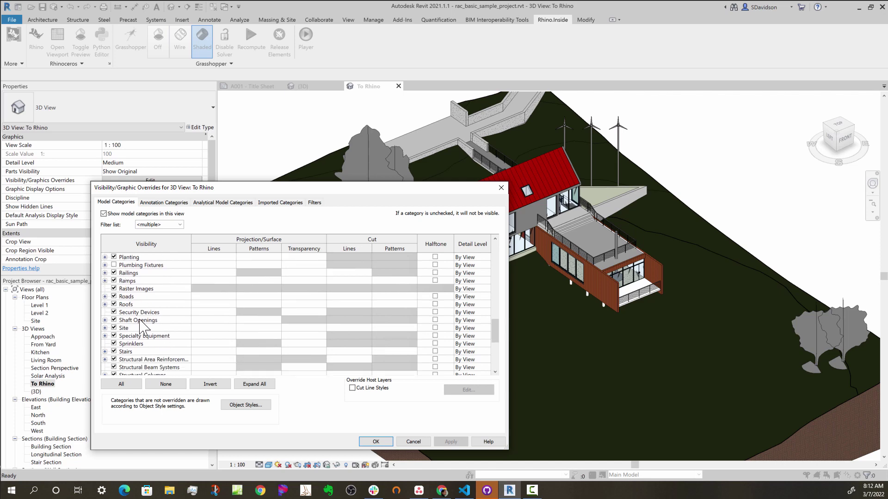
{"action": "scroll", "coordinate": [140, 325], "scroll_direction": "down", "scroll_amount": 2}
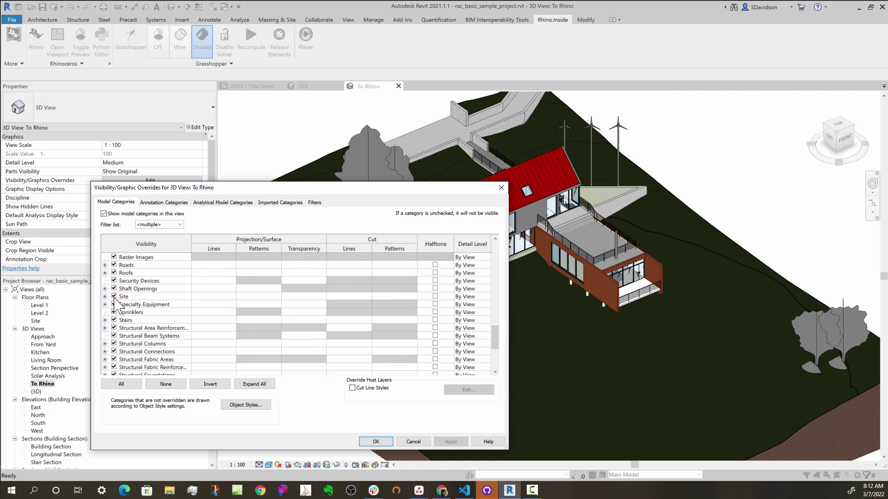
{"action": "left_click", "coordinate": [114, 296]}
{"action": "scroll", "coordinate": [131, 310], "scroll_direction": "down", "scroll_amount": 2}
{"action": "scroll", "coordinate": [131, 311], "scroll_direction": "down", "scroll_amount": 4}
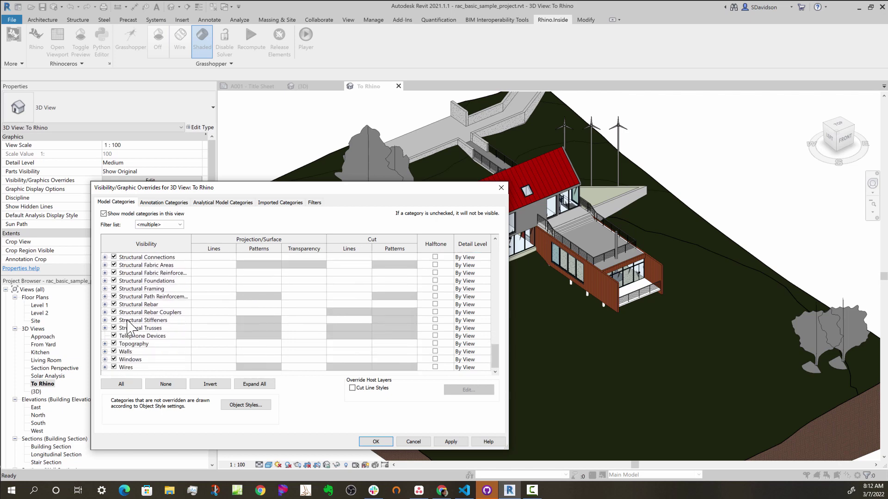
{"action": "left_click", "coordinate": [113, 344]}
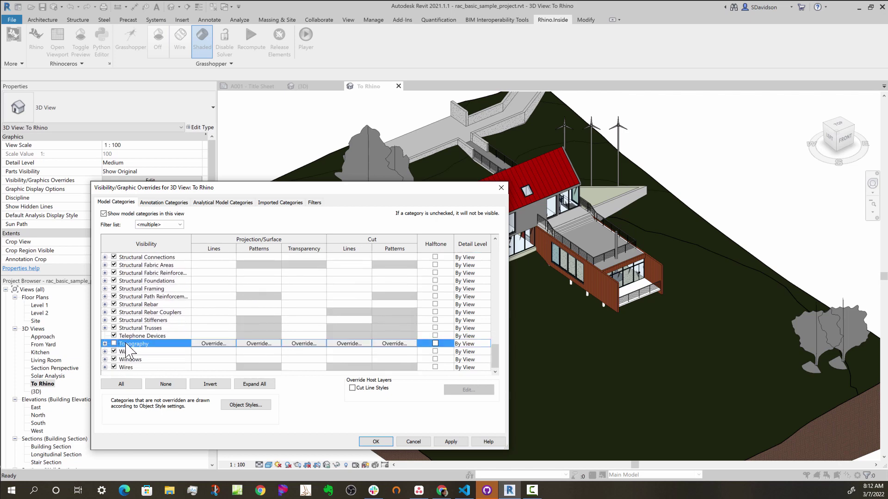
{"action": "left_click", "coordinate": [114, 343]}
{"action": "left_click", "coordinate": [375, 442]}
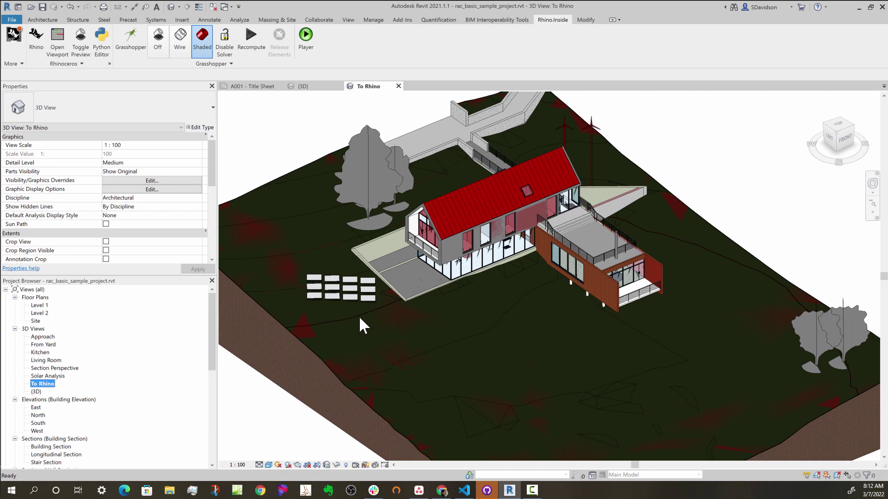
Check a tree's category, then turn off Planting in the To Rhino view's overrides
{"action": "left_click", "coordinate": [393, 165]}
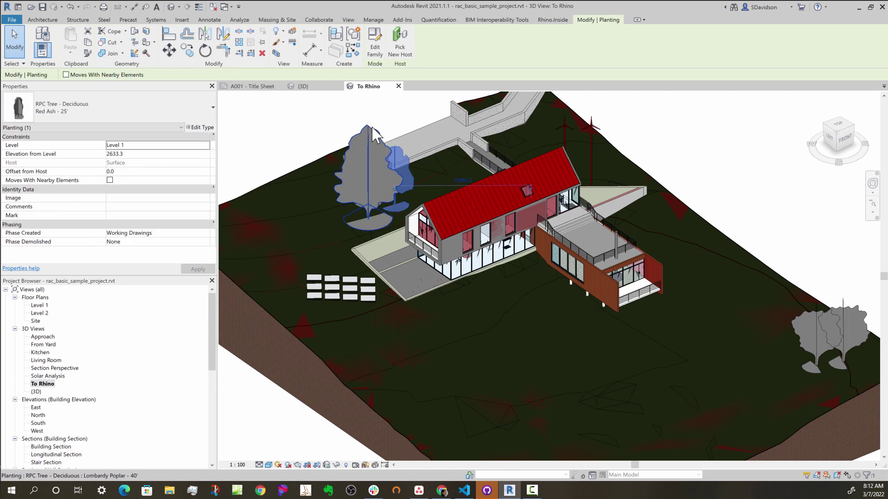
{"action": "right_click", "coordinate": [46, 385]}
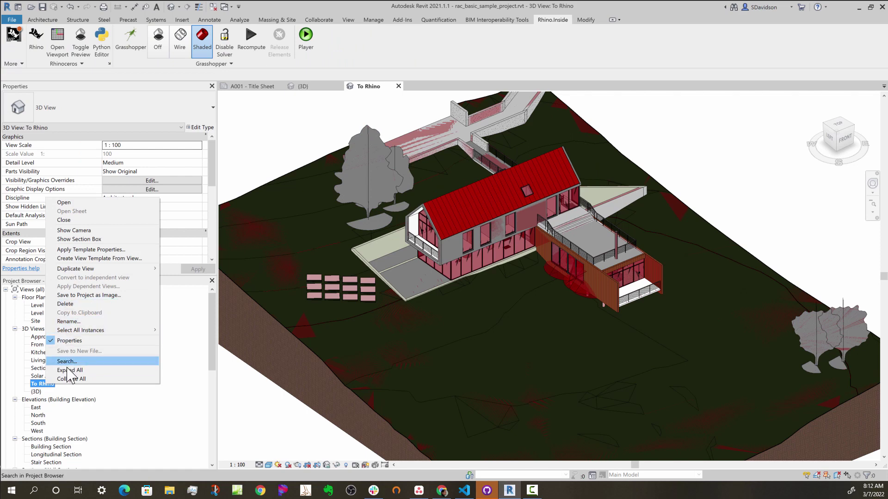
{"action": "left_click", "coordinate": [141, 182]}
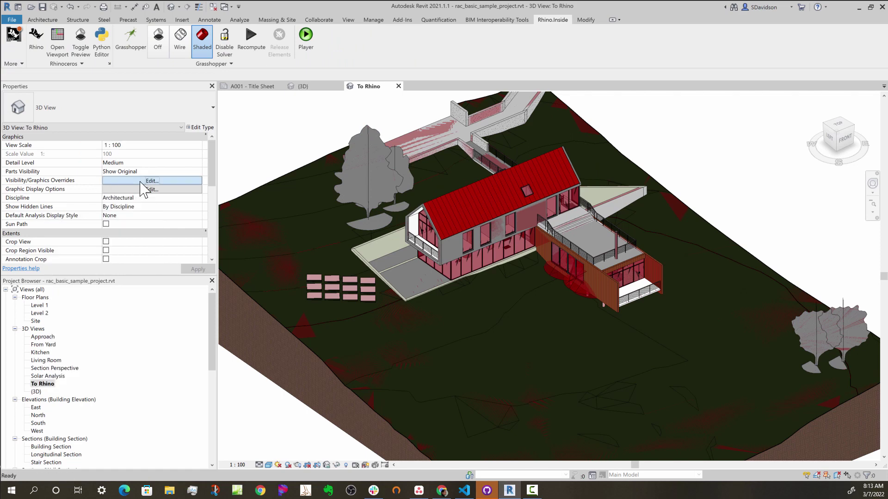
{"action": "left_click", "coordinate": [141, 181]}
{"action": "scroll", "coordinate": [154, 328], "scroll_direction": "down", "scroll_amount": 6}
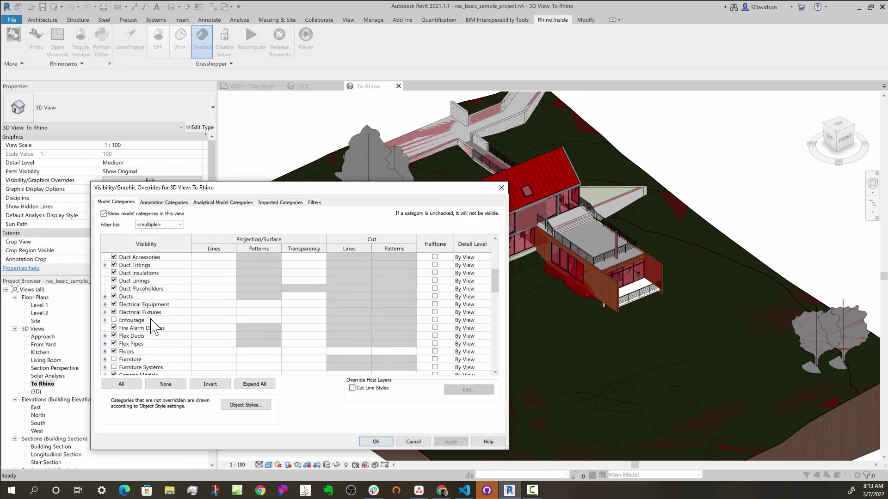
{"action": "scroll", "coordinate": [154, 327], "scroll_direction": "down", "scroll_amount": 5}
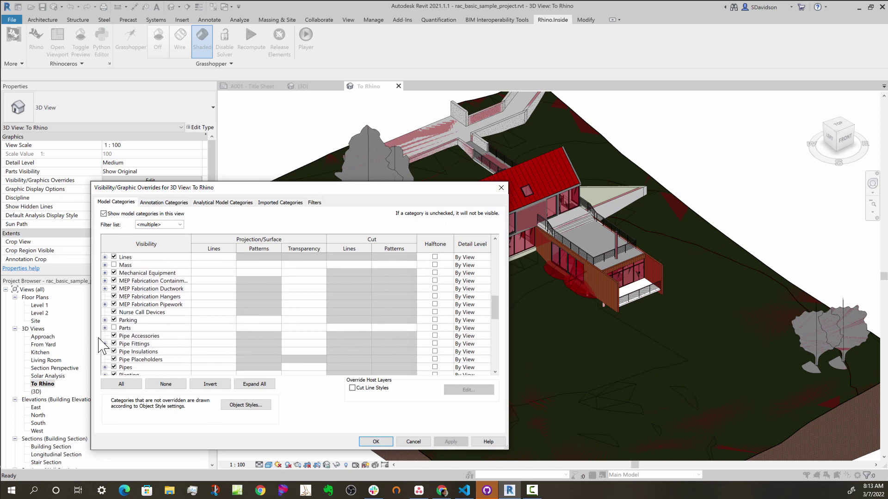
{"action": "scroll", "coordinate": [103, 350], "scroll_direction": "down", "scroll_amount": 1}
{"action": "left_click", "coordinate": [116, 352]}
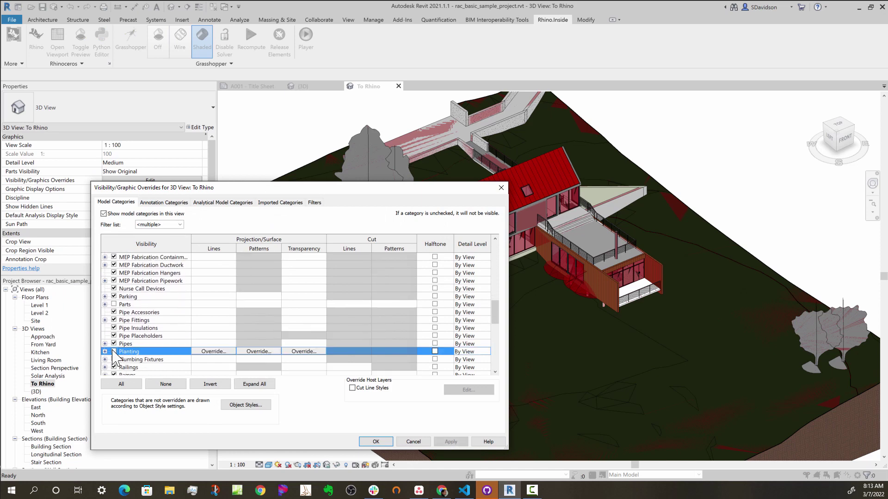
{"action": "left_click", "coordinate": [376, 442]}
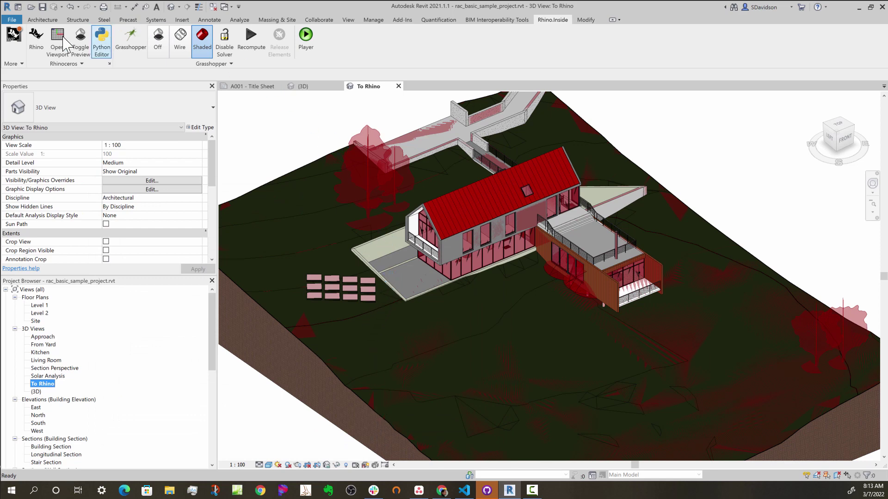
Start Rhino from the Rhino.Inside ribbon and launch Grasshopper
{"action": "left_click", "coordinate": [37, 44]}
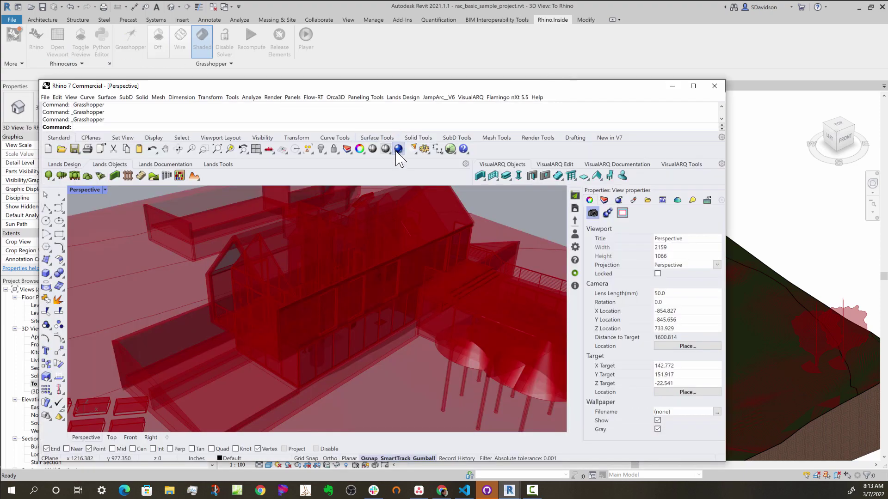
{"action": "left_click", "coordinate": [450, 149]}
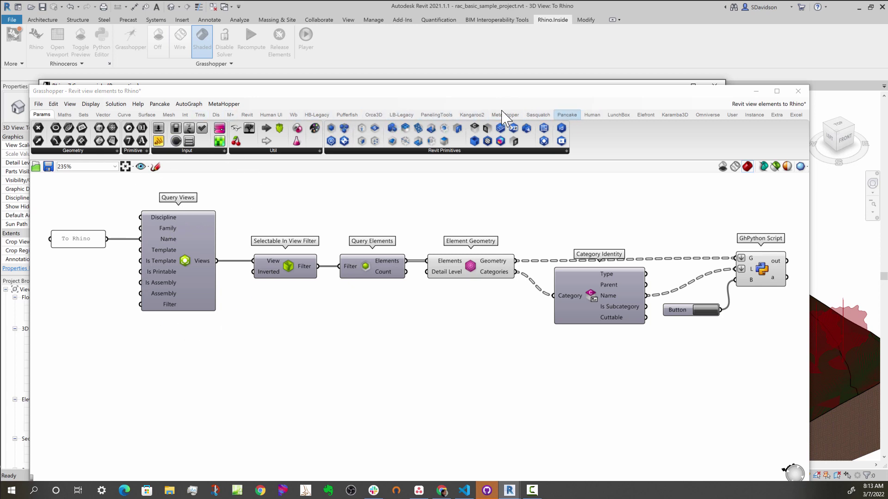
Browse the Revit View, Filter and Element component panels and inspect Element Geometry's data
{"action": "left_click", "coordinate": [248, 116]}
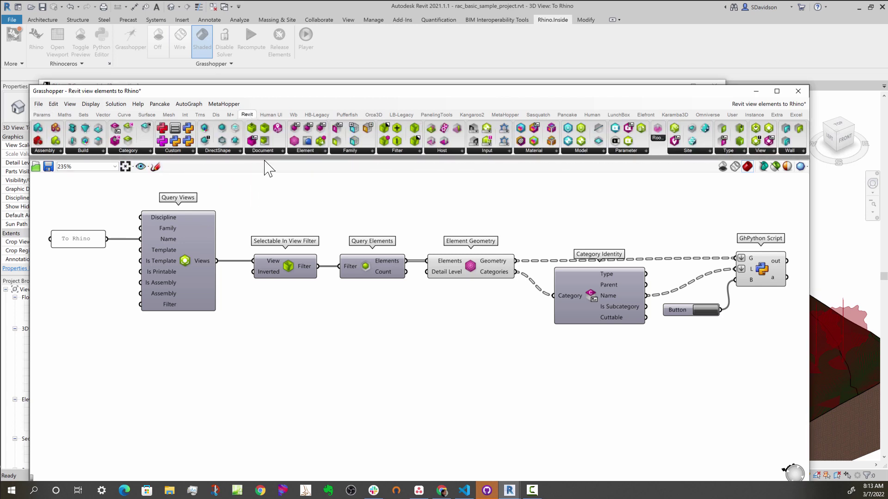
{"action": "left_click", "coordinate": [760, 151]}
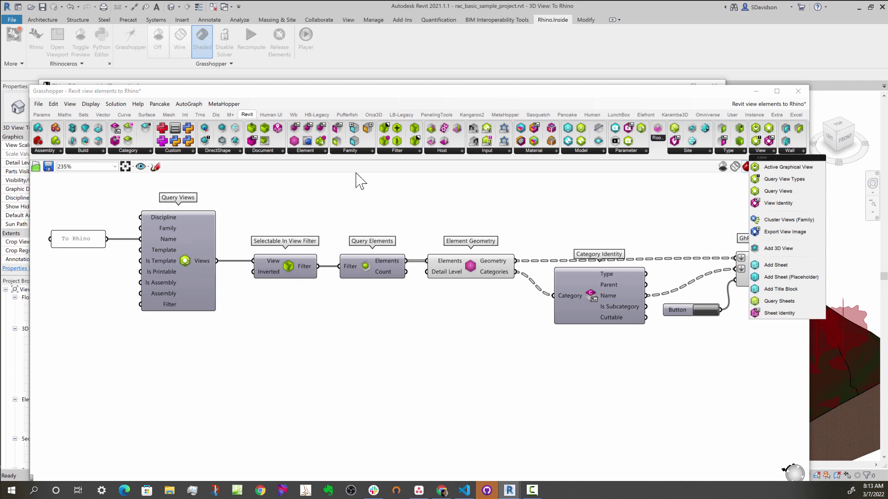
{"action": "left_click", "coordinate": [397, 150]}
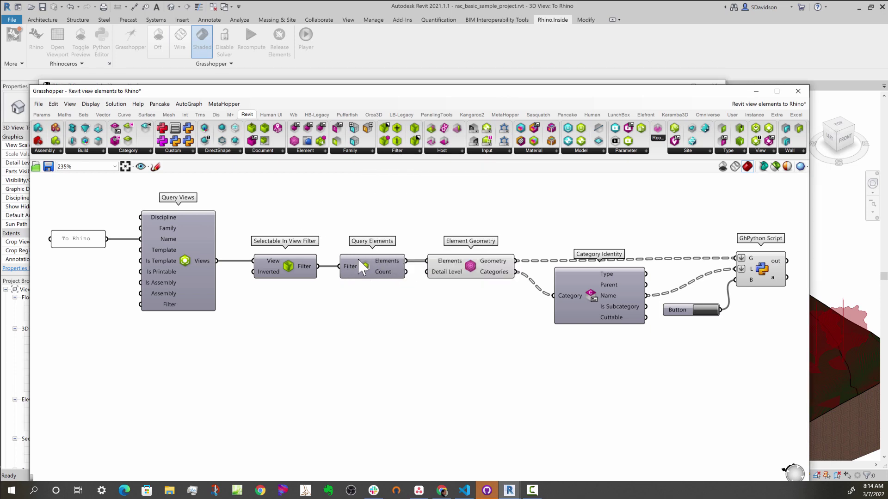
{"action": "left_click", "coordinate": [305, 152]}
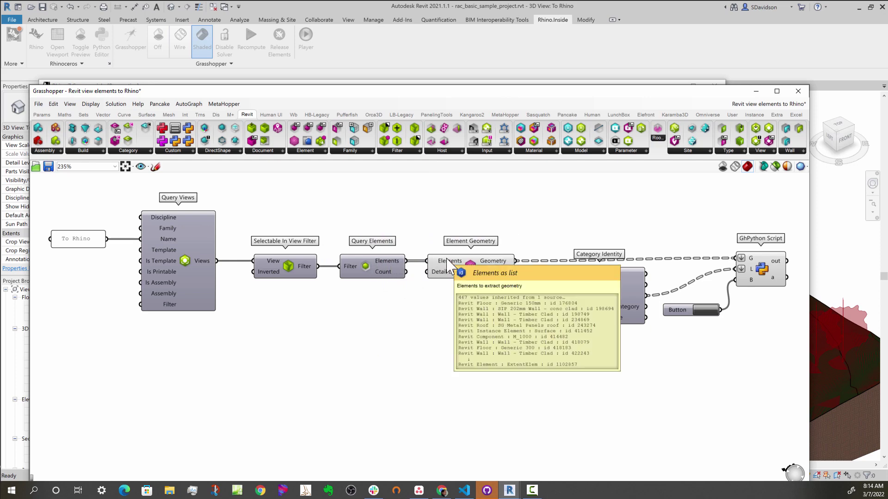
{"action": "mouse_move", "coordinate": [501, 262]}
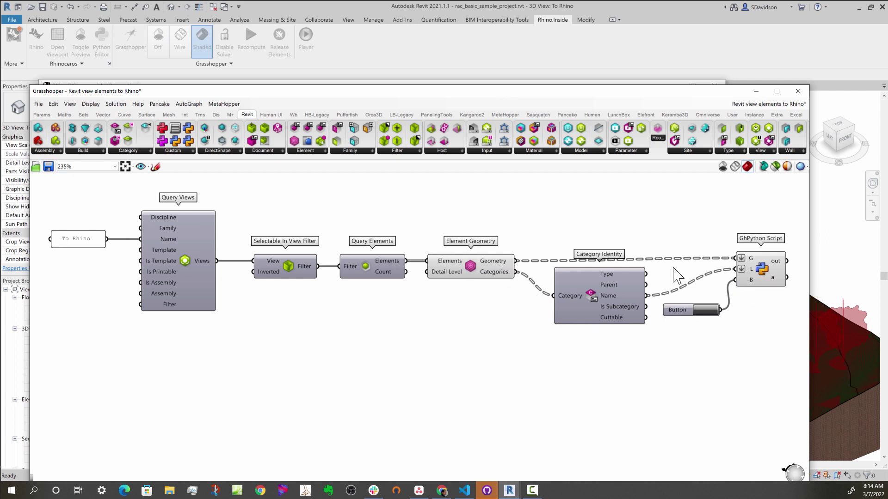
Remove and re-add Element Geometry's Categories output, then wire it into Category Identity
{"action": "scroll", "coordinate": [497, 267], "scroll_direction": "up", "scroll_amount": 5}
{"action": "scroll", "coordinate": [497, 267], "scroll_direction": "up", "scroll_amount": 4}
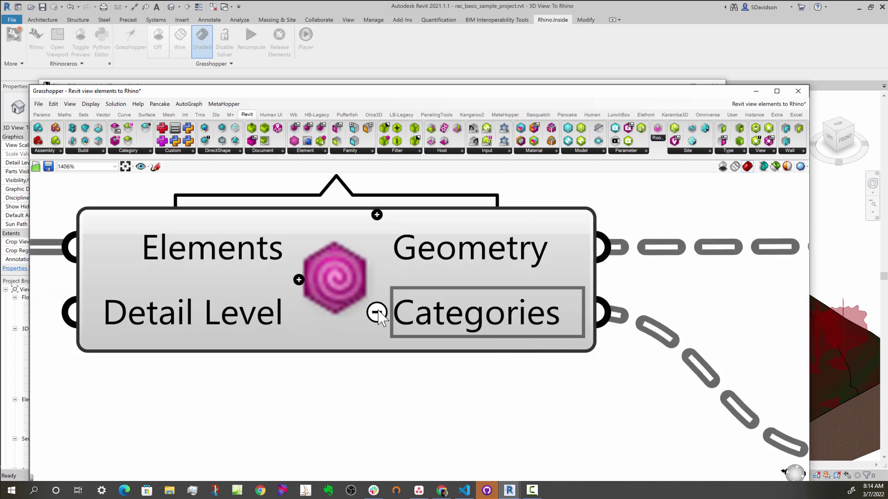
{"action": "left_click", "coordinate": [376, 313]}
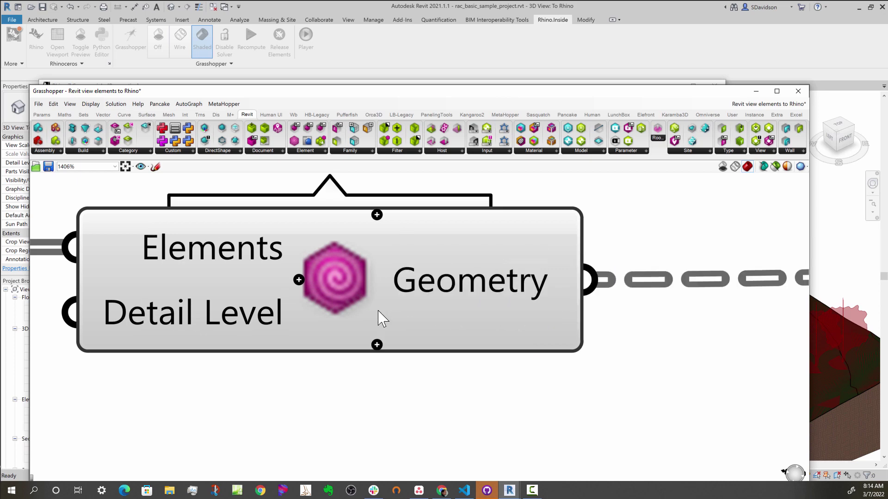
{"action": "left_click", "coordinate": [377, 345]}
{"action": "scroll", "coordinate": [393, 314], "scroll_direction": "down", "scroll_amount": 3}
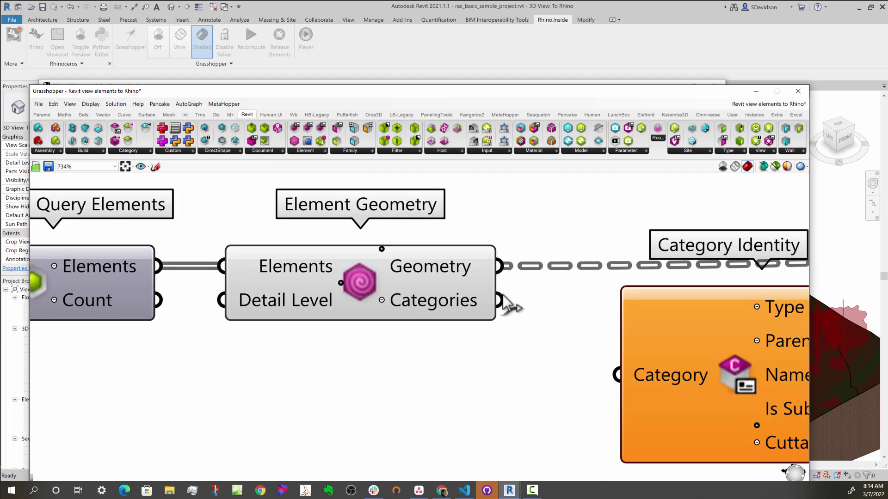
{"action": "left_click_drag", "start_coordinate": [505, 296], "coordinate": [618, 375]}
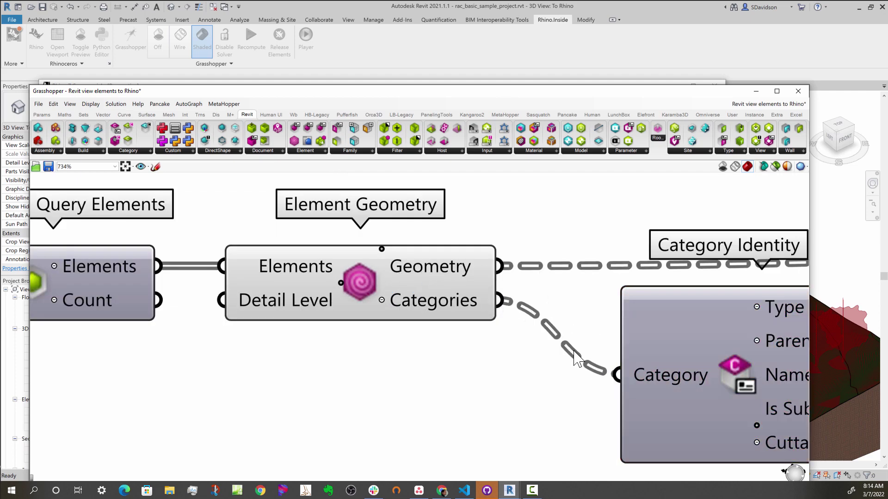
{"action": "scroll", "coordinate": [384, 313], "scroll_direction": "down", "scroll_amount": 3}
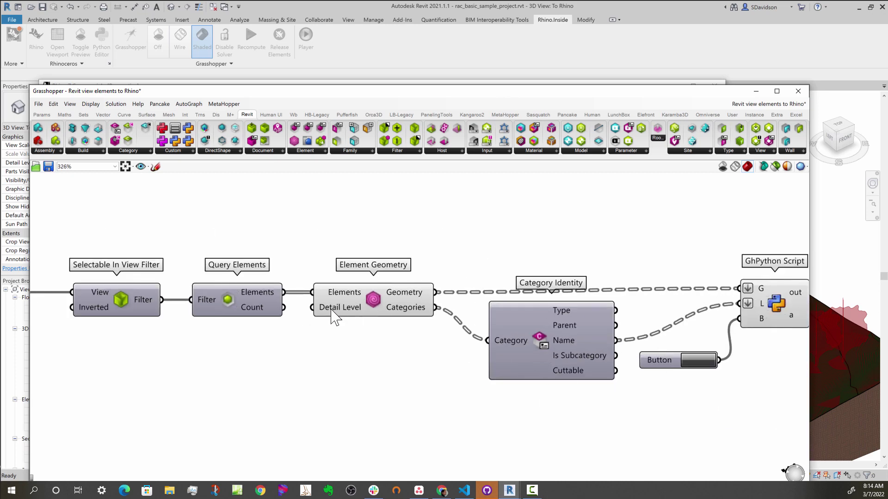
{"action": "scroll", "coordinate": [330, 318], "scroll_direction": "down", "scroll_amount": 1}
{"action": "scroll", "coordinate": [378, 316], "scroll_direction": "up", "scroll_amount": 2}
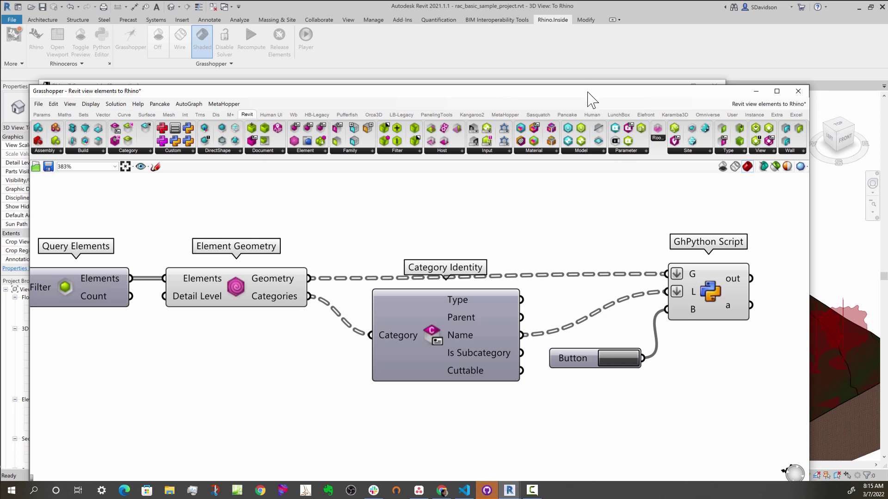
{"action": "left_click_drag", "start_coordinate": [587, 92], "coordinate": [591, 99]}
{"action": "scroll", "coordinate": [531, 240], "scroll_direction": "down", "scroll_amount": 1}
{"action": "scroll", "coordinate": [530, 239], "scroll_direction": "down", "scroll_amount": 2}
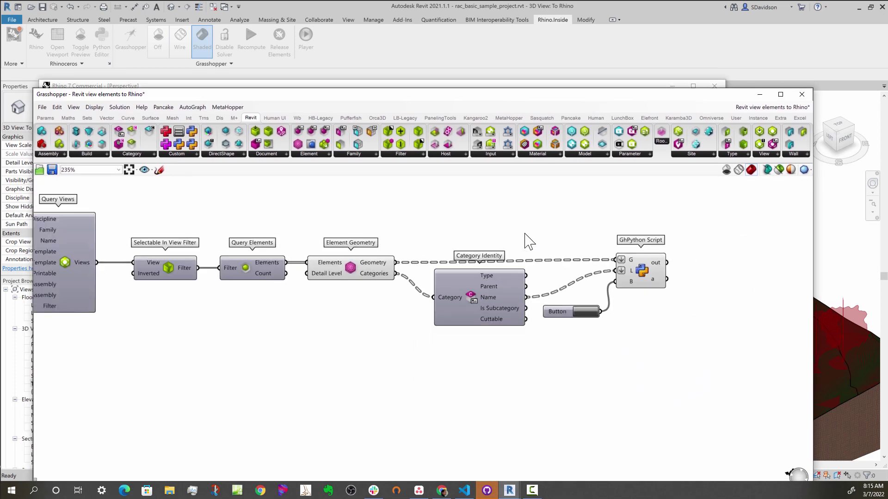
{"action": "scroll", "coordinate": [462, 323], "scroll_direction": "down", "scroll_amount": 1}
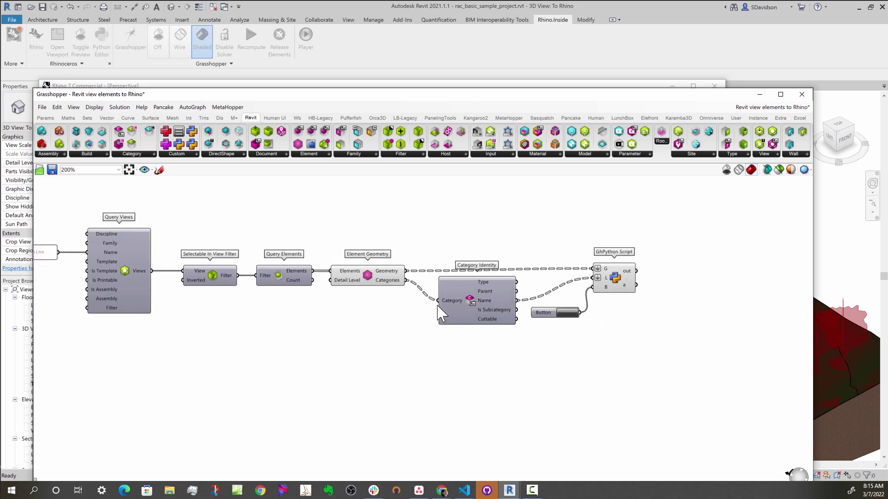
{"action": "scroll", "coordinate": [342, 254], "scroll_direction": "up", "scroll_amount": 2}
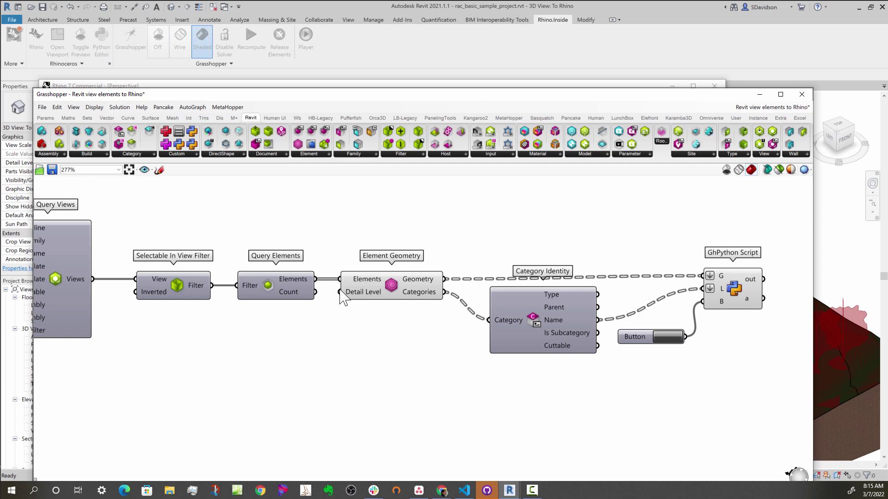
{"action": "scroll", "coordinate": [524, 382], "scroll_direction": "down", "scroll_amount": 2}
{"action": "scroll", "coordinate": [215, 361], "scroll_direction": "up", "scroll_amount": 4}
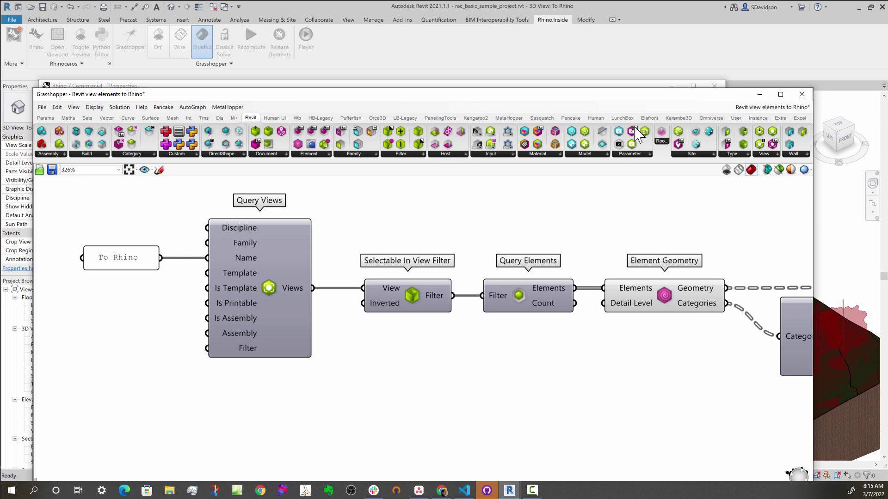
Close the view-based definition without saving
{"action": "left_click", "coordinate": [797, 109]}
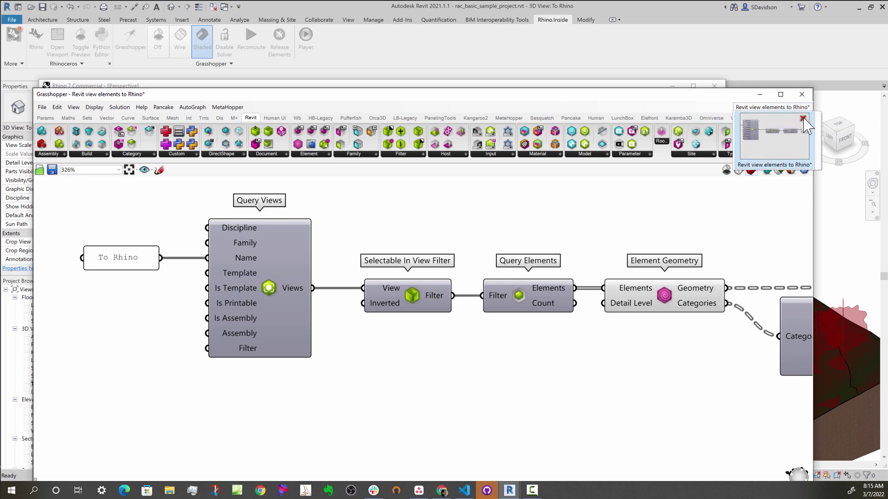
{"action": "left_click", "coordinate": [807, 123]}
{"action": "left_click", "coordinate": [804, 164]}
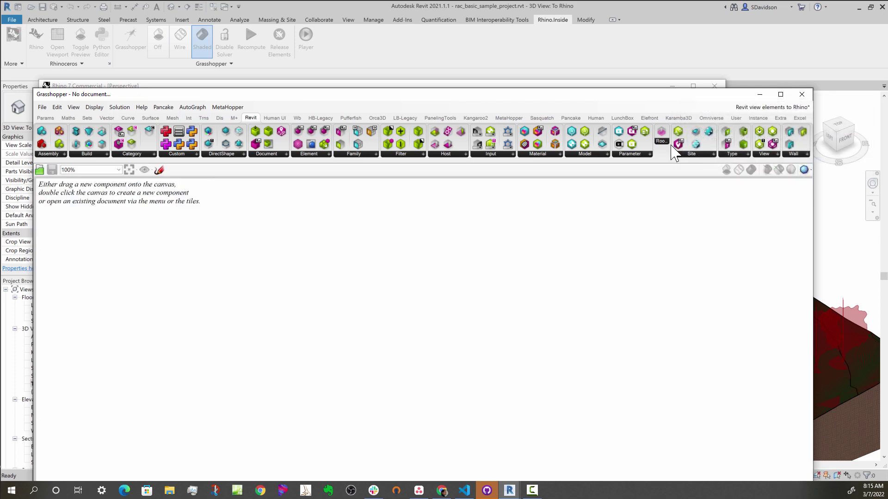
Open the Category elements to Rhino.gh definition
{"action": "left_click", "coordinate": [43, 110]}
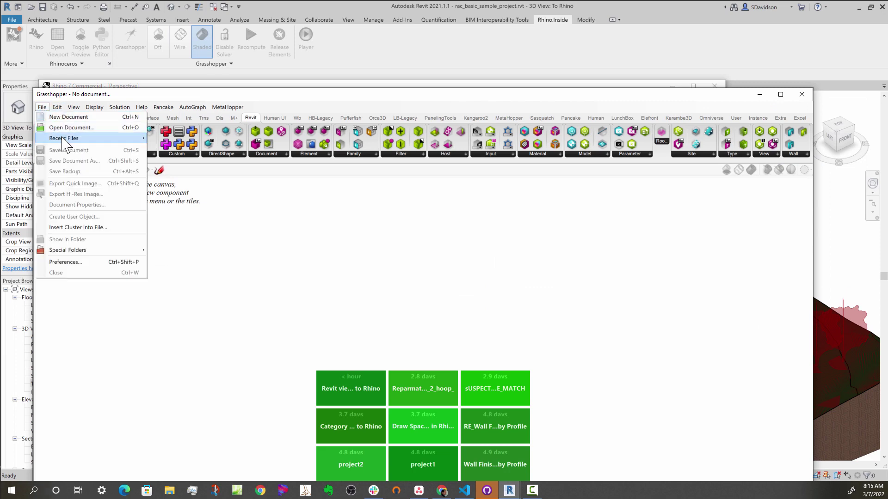
{"action": "mouse_move", "coordinate": [72, 139]}
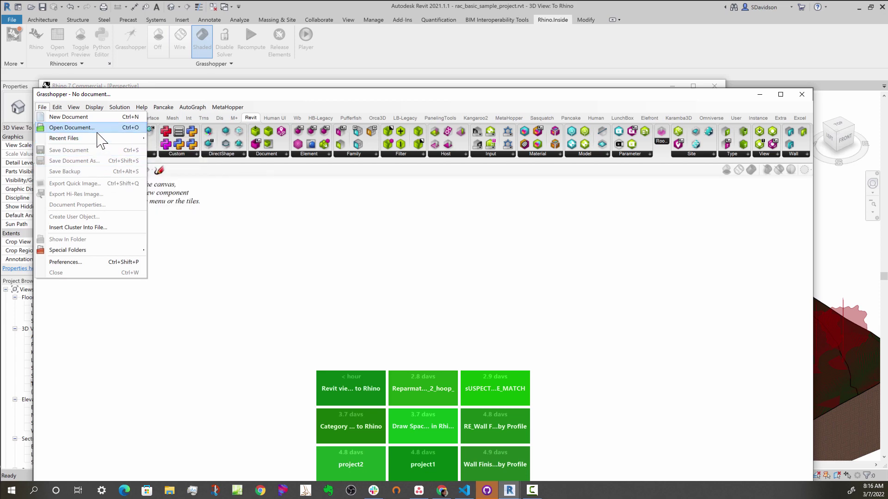
{"action": "mouse_move", "coordinate": [105, 137]}
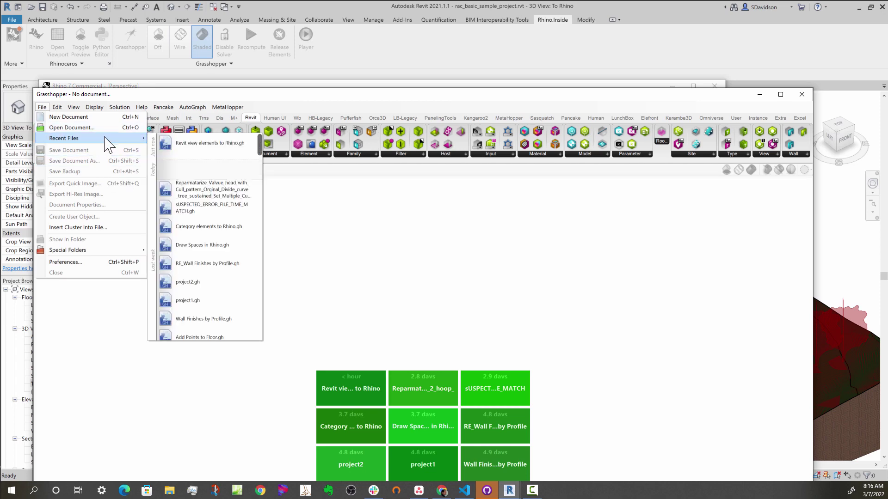
{"action": "left_click", "coordinate": [106, 127]}
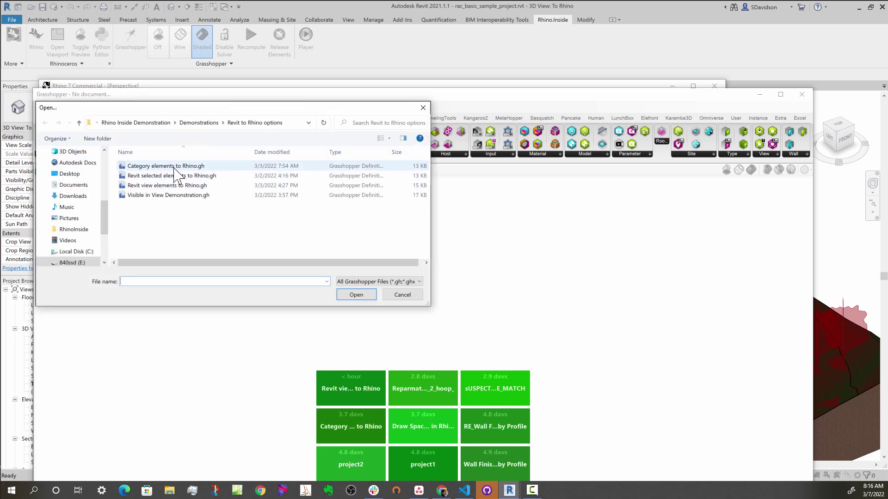
{"action": "left_click", "coordinate": [175, 166]}
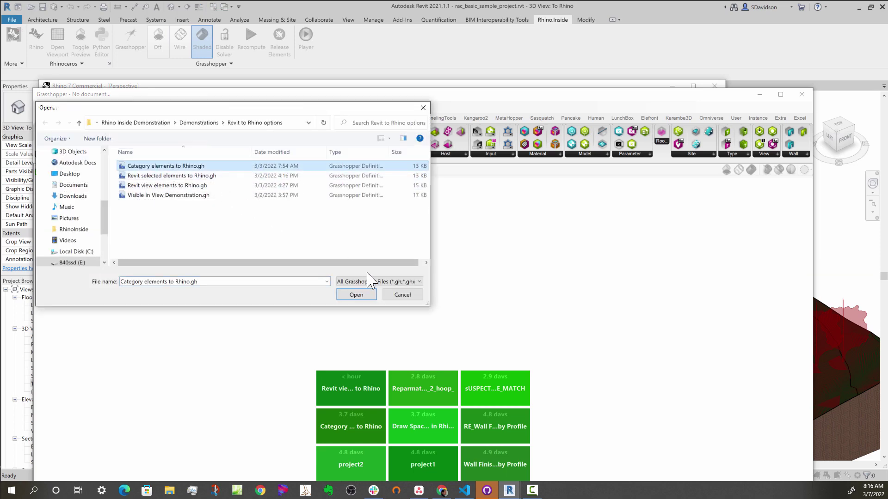
{"action": "left_click", "coordinate": [356, 296]}
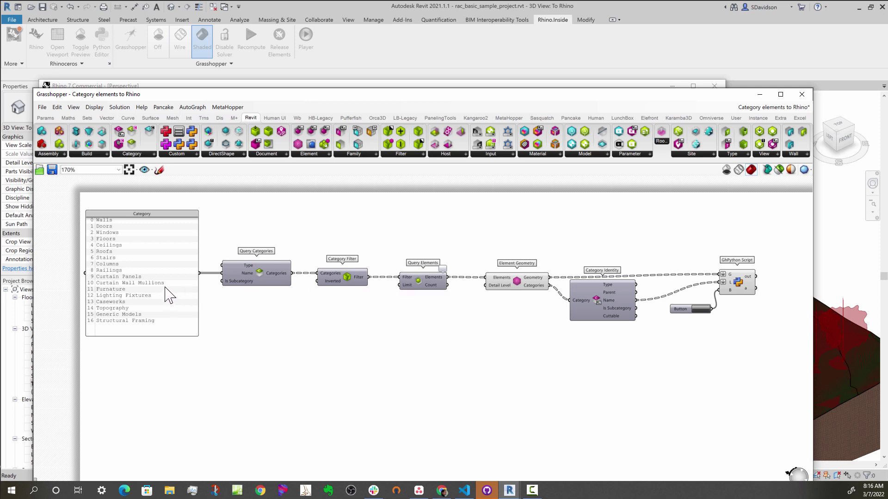
{"action": "scroll", "coordinate": [159, 336], "scroll_direction": "up", "scroll_amount": 5}
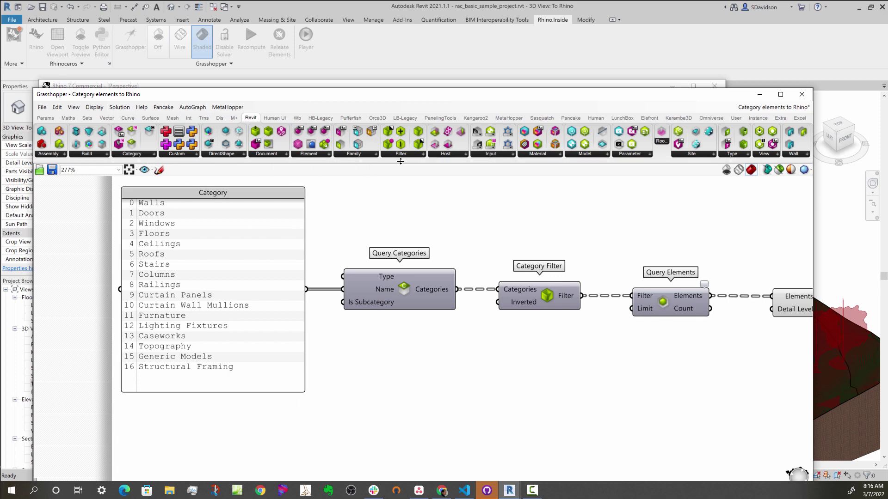
{"action": "left_click", "coordinate": [134, 153]}
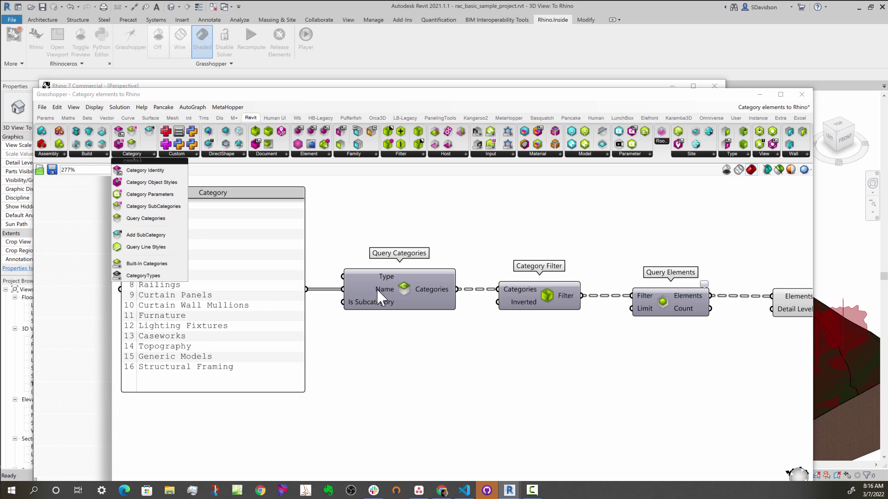
{"action": "left_click", "coordinate": [333, 239]}
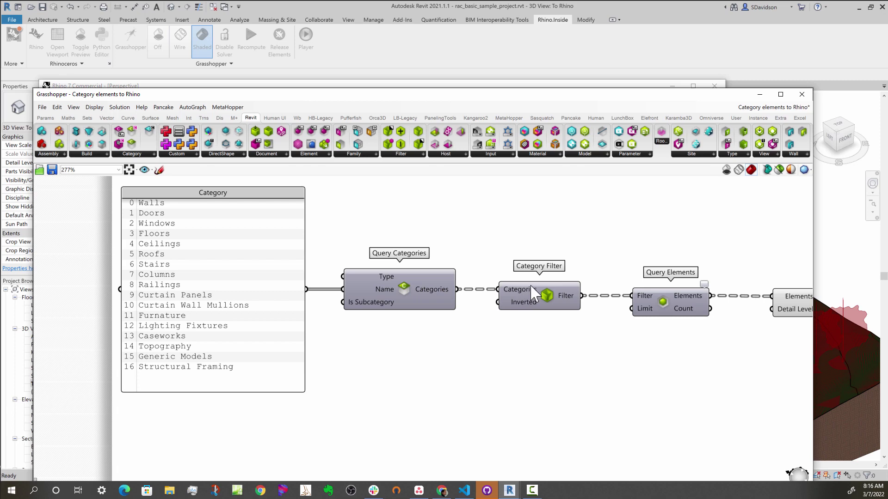
{"action": "left_click", "coordinate": [401, 154]}
{"action": "scroll", "coordinate": [573, 240], "scroll_direction": "down", "scroll_amount": 3}
{"action": "scroll", "coordinate": [721, 282], "scroll_direction": "up", "scroll_amount": 3}
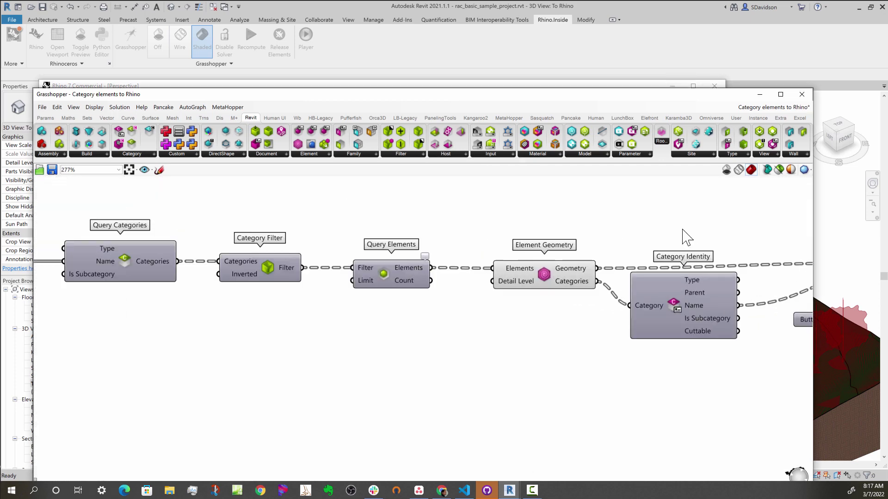
{"action": "scroll", "coordinate": [565, 347], "scroll_direction": "down", "scroll_amount": 3}
{"action": "scroll", "coordinate": [376, 311], "scroll_direction": "up", "scroll_amount": 3}
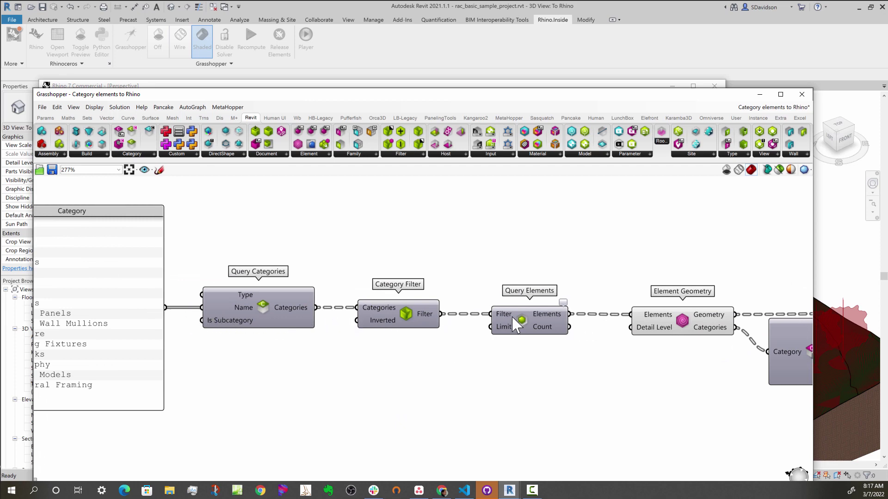
{"action": "scroll", "coordinate": [534, 310], "scroll_direction": "down", "scroll_amount": 2}
{"action": "scroll", "coordinate": [210, 265], "scroll_direction": "up", "scroll_amount": 3}
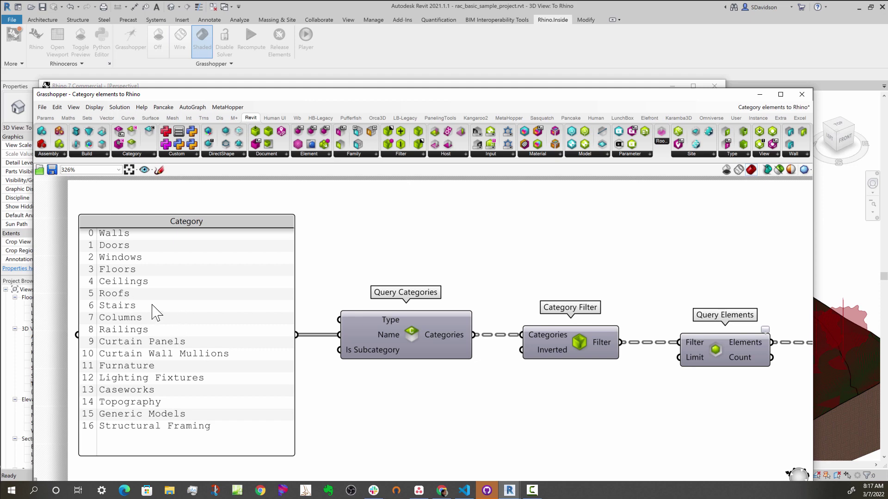
{"action": "scroll", "coordinate": [334, 400], "scroll_direction": "down", "scroll_amount": 1}
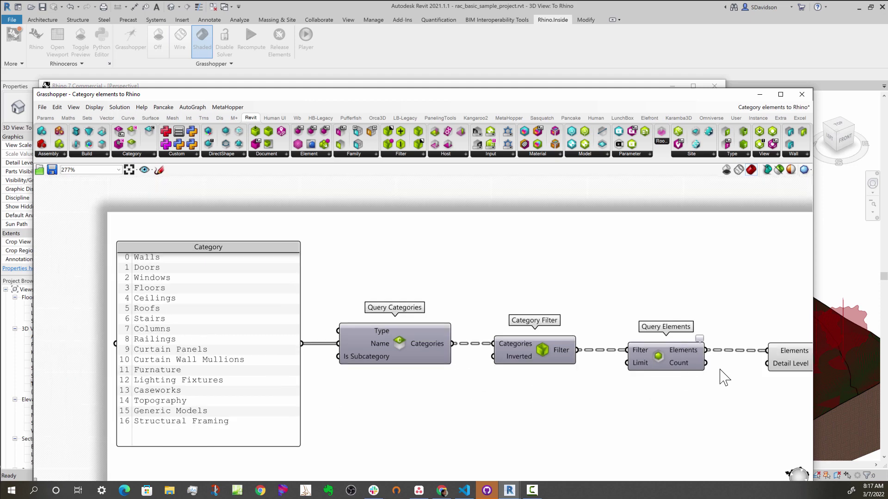
{"action": "scroll", "coordinate": [724, 373], "scroll_direction": "up", "scroll_amount": 5}
{"action": "scroll", "coordinate": [714, 373], "scroll_direction": "up", "scroll_amount": 2}
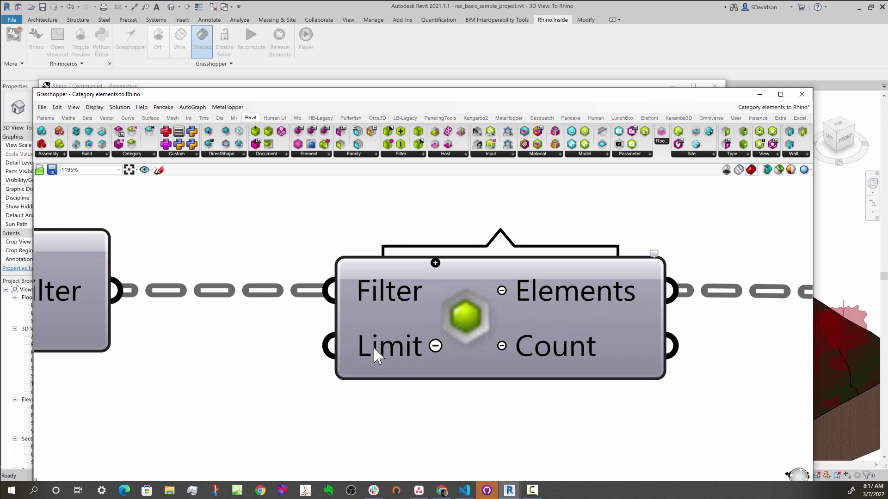
Remove the Limit parameter from Query Elements, leaving only the Filter input
{"action": "mouse_move", "coordinate": [403, 350]}
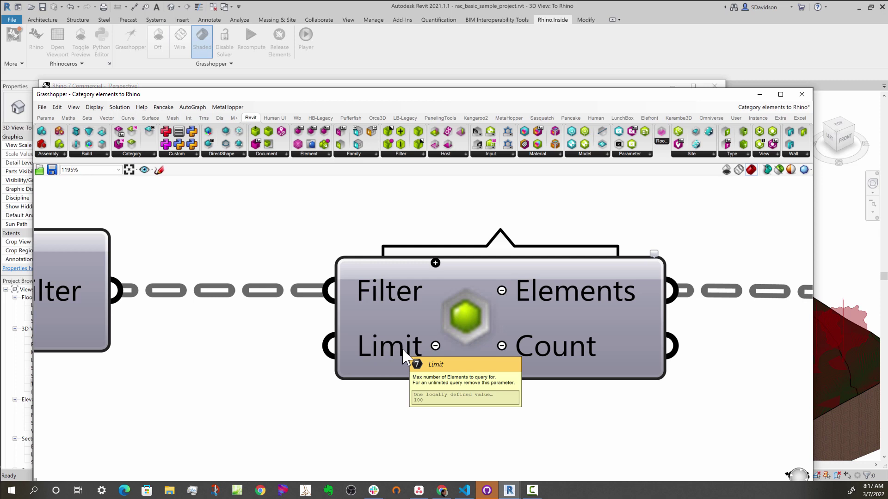
{"action": "left_click", "coordinate": [435, 345]}
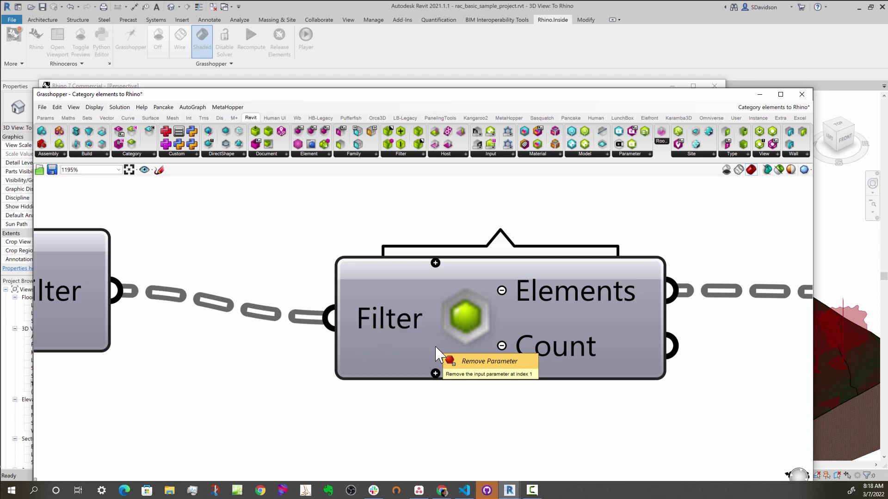
{"action": "scroll", "coordinate": [540, 306], "scroll_direction": "down", "scroll_amount": 4}
{"action": "scroll", "coordinate": [539, 306], "scroll_direction": "down", "scroll_amount": 2}
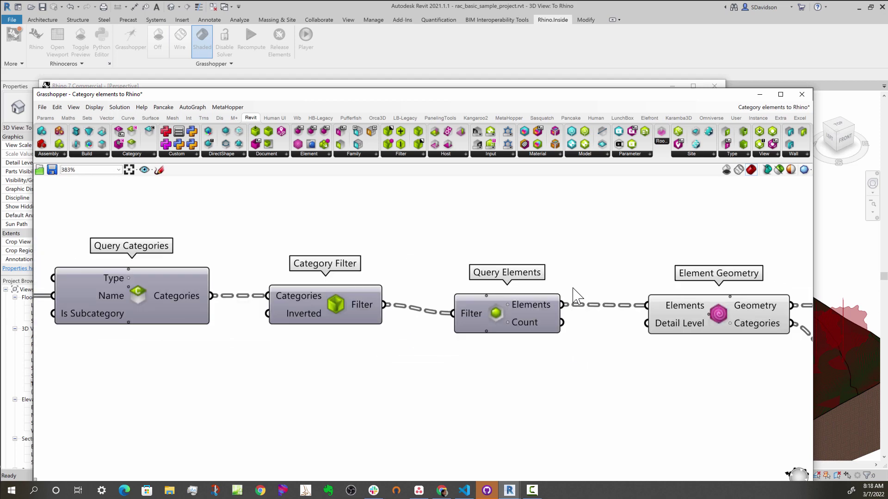
{"action": "scroll", "coordinate": [432, 321], "scroll_direction": "down", "scroll_amount": 2}
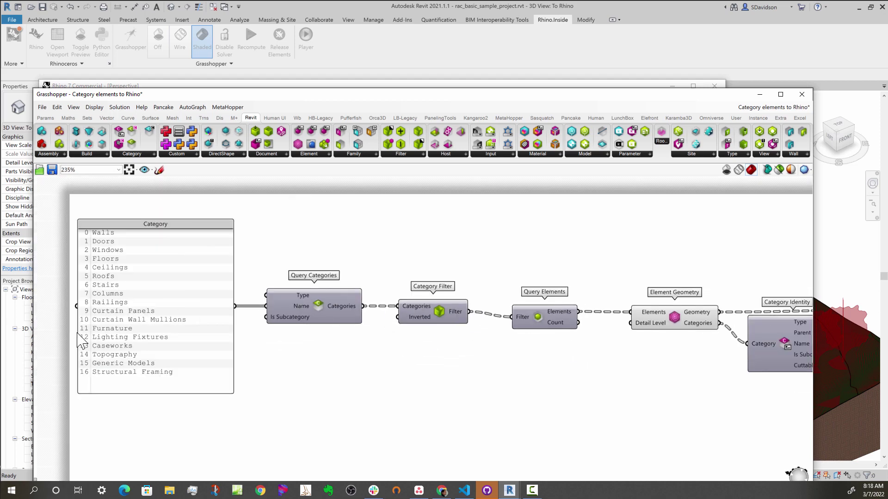
Close the Category elements to Rhino document, discarding its changes
{"action": "scroll", "coordinate": [105, 321], "scroll_direction": "up", "scroll_amount": 1}
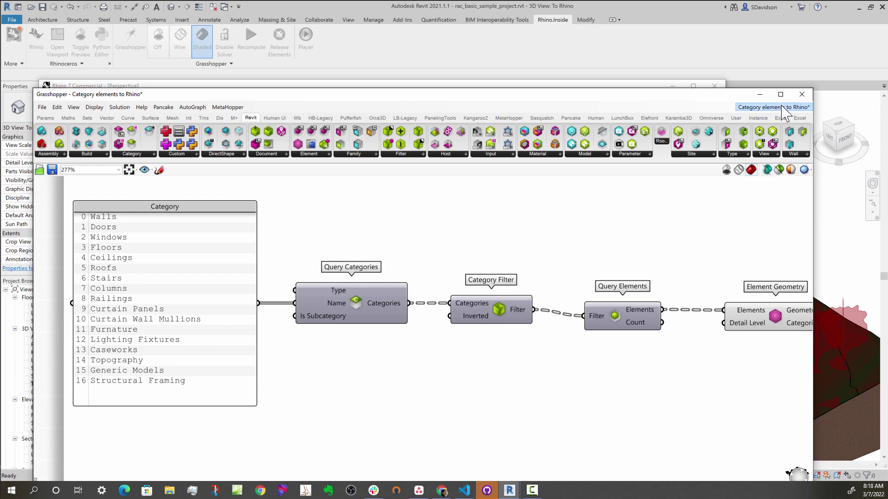
{"action": "left_click", "coordinate": [789, 113]}
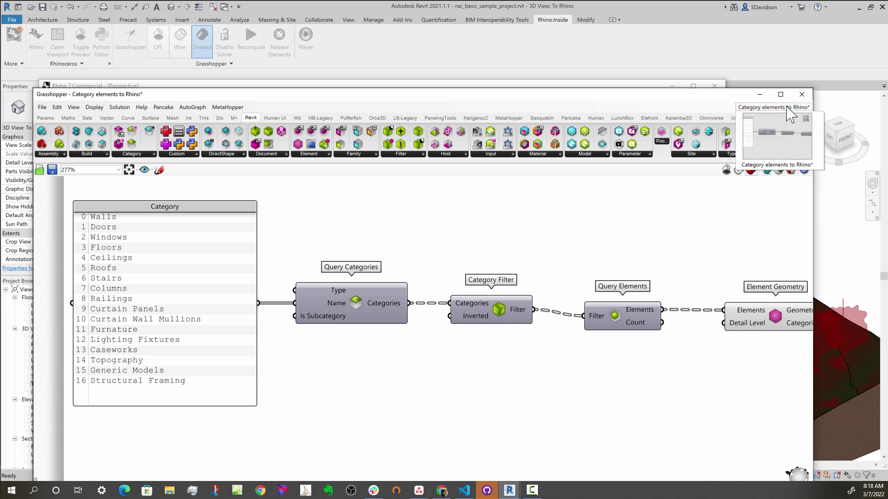
{"action": "left_click", "coordinate": [803, 126]}
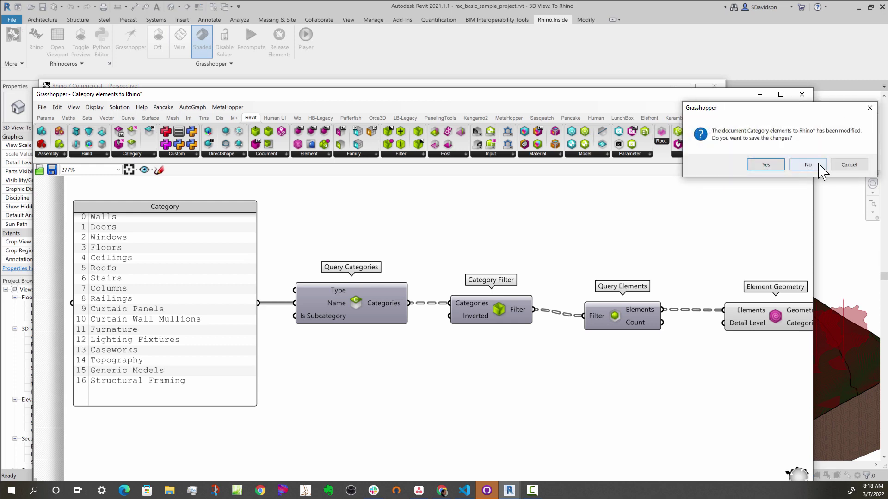
{"action": "left_click", "coordinate": [809, 165]}
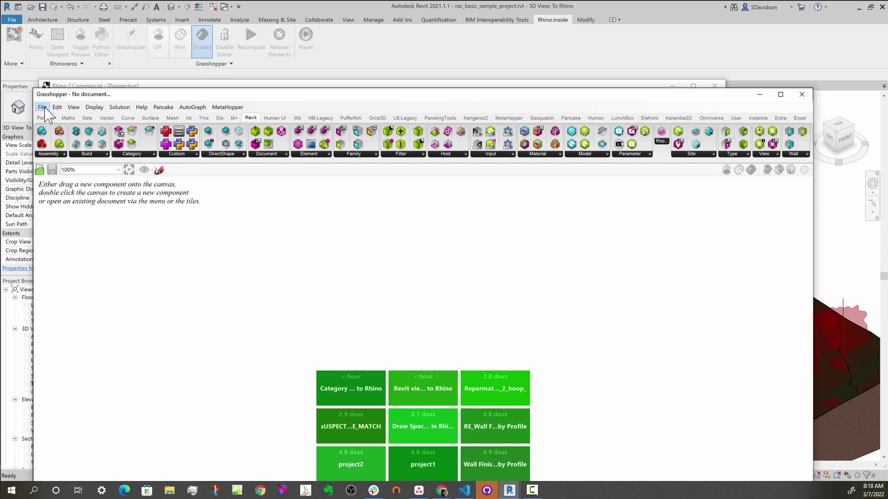
Open the 'Revit selected elements to Rhino.gh' definition in Grasshopper
{"action": "left_click", "coordinate": [42, 108]}
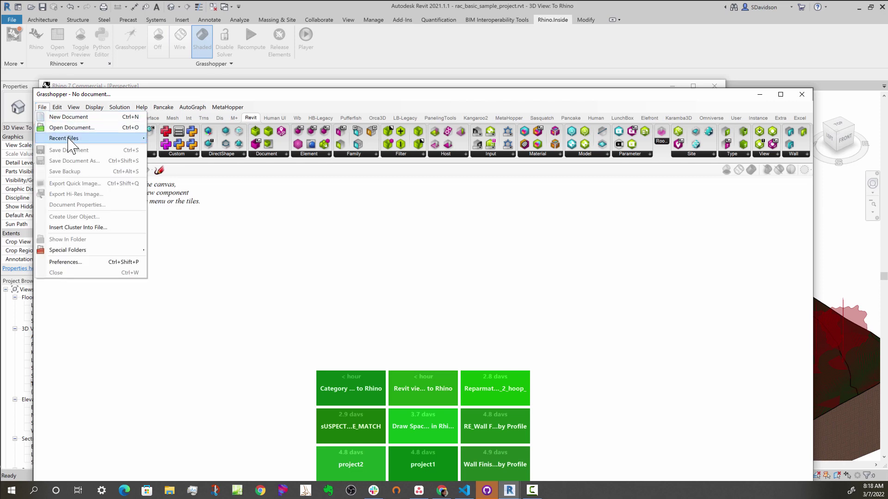
{"action": "mouse_move", "coordinate": [69, 145]}
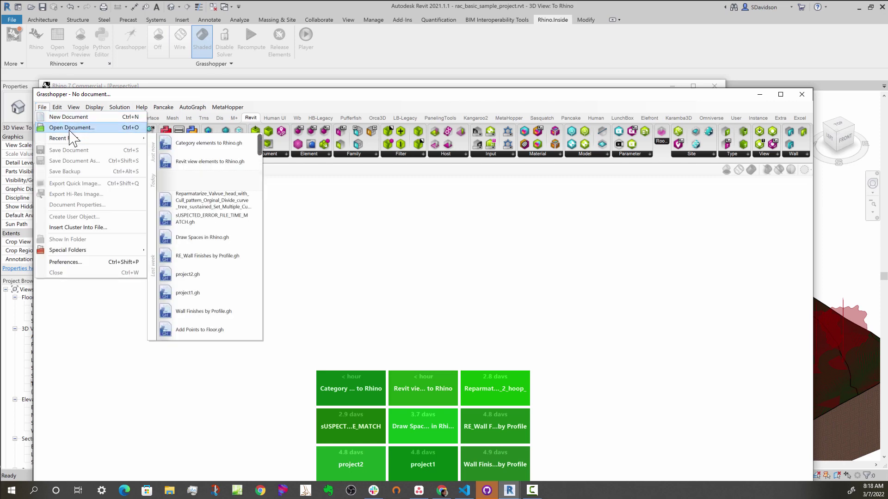
{"action": "left_click", "coordinate": [70, 128]}
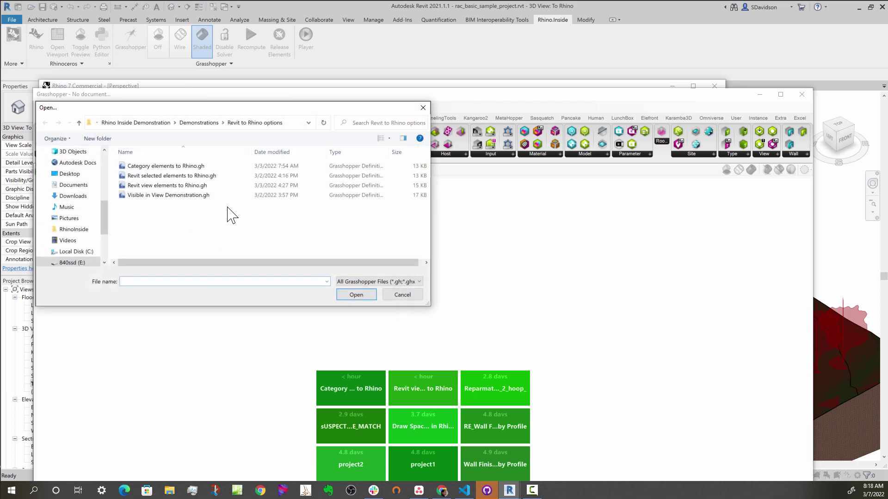
{"action": "left_click", "coordinate": [167, 175]}
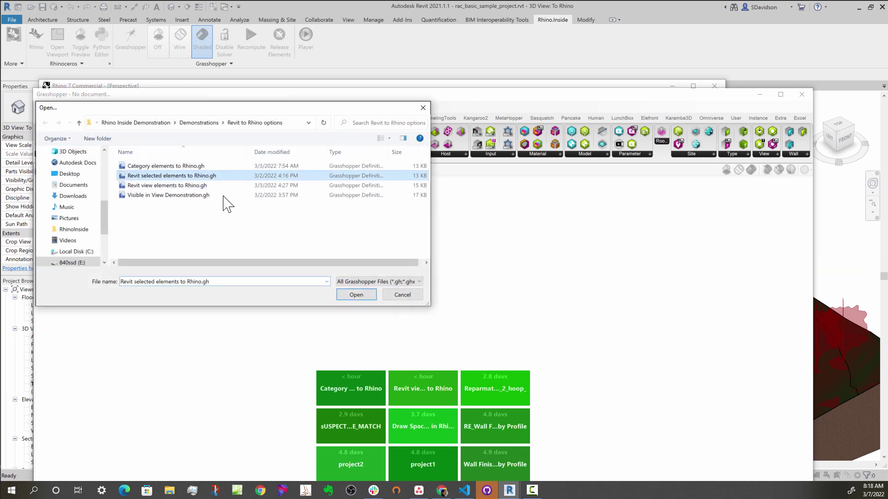
{"action": "left_click", "coordinate": [356, 294]}
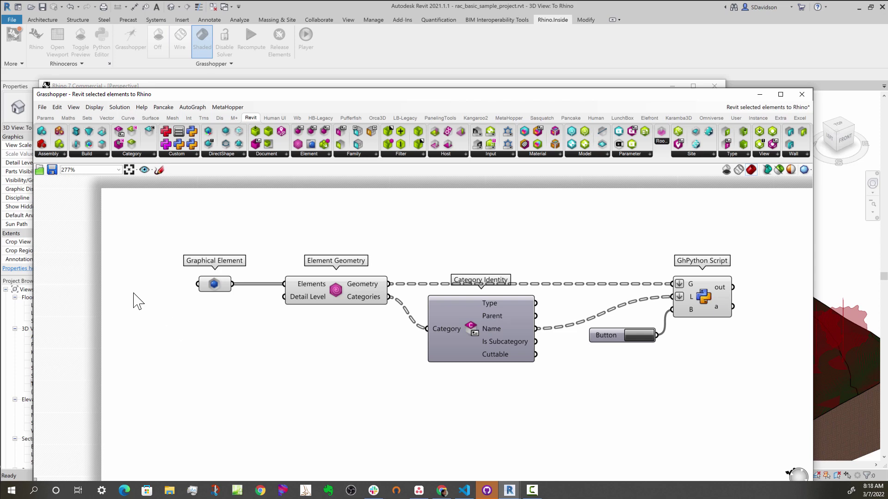
From the Params tab, place a test Graphical Element above the existing one, then delete it
{"action": "scroll", "coordinate": [137, 301], "scroll_direction": "up", "scroll_amount": 4}
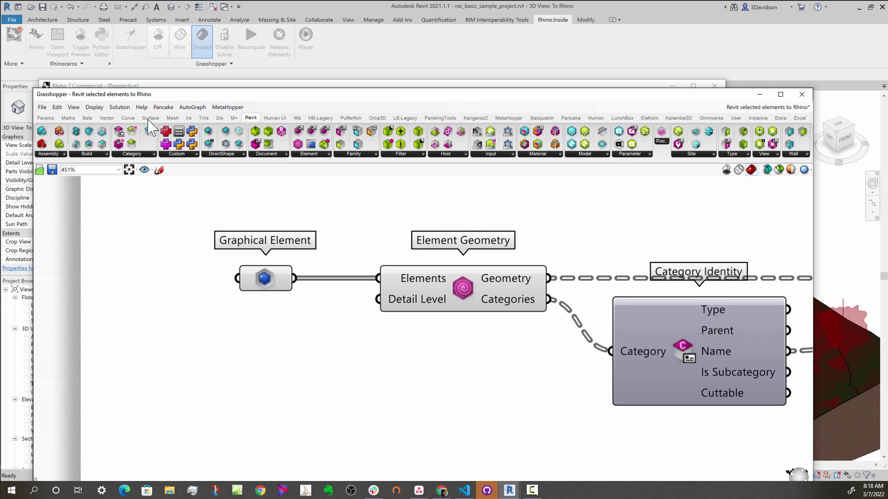
{"action": "left_click", "coordinate": [45, 118]}
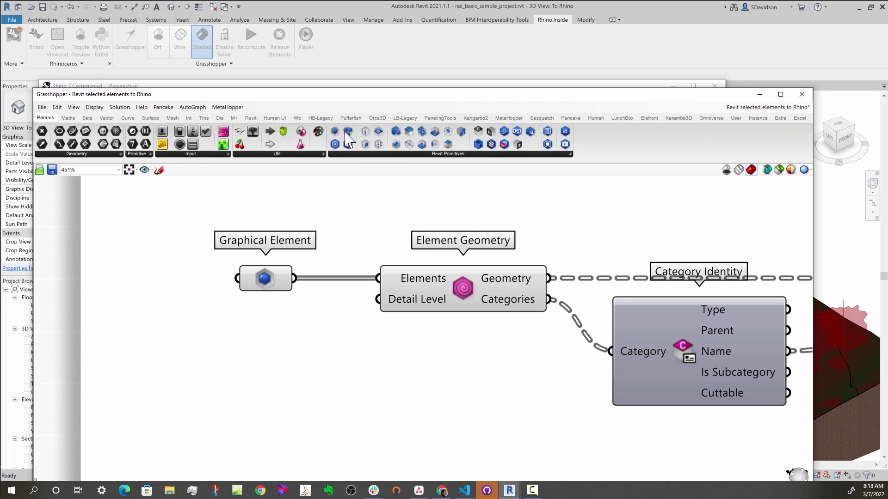
{"action": "left_click_drag", "start_coordinate": [340, 138], "coordinate": [260, 205]}
{"action": "left_click", "coordinate": [278, 213]}
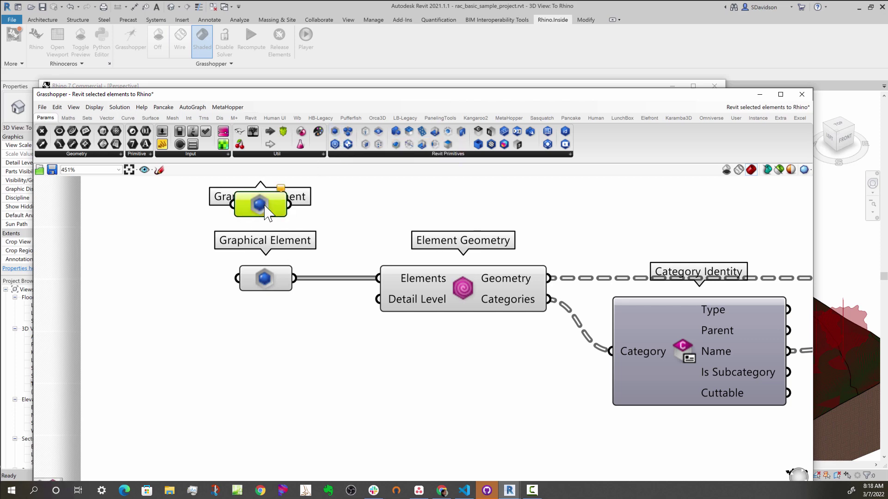
{"action": "key", "text": "Delete"}
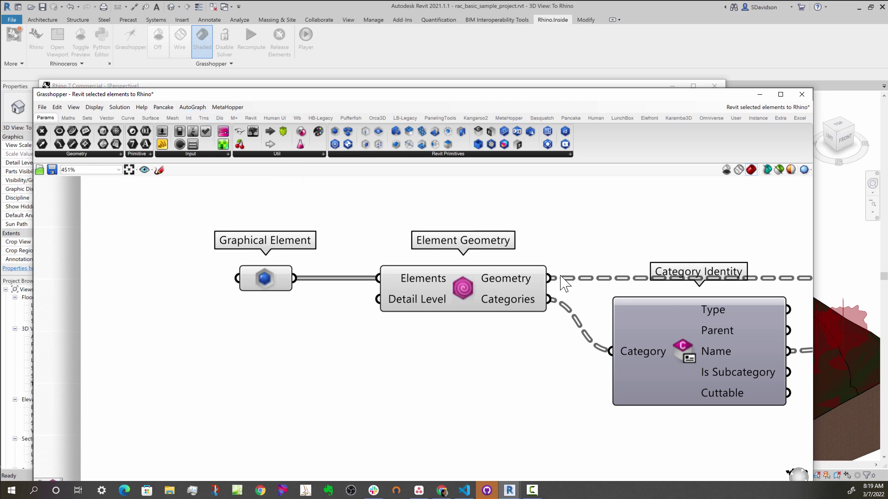
Set the existing Graphical Element parameter to Set Multiple Graphical Elements
{"action": "right_click", "coordinate": [265, 279]}
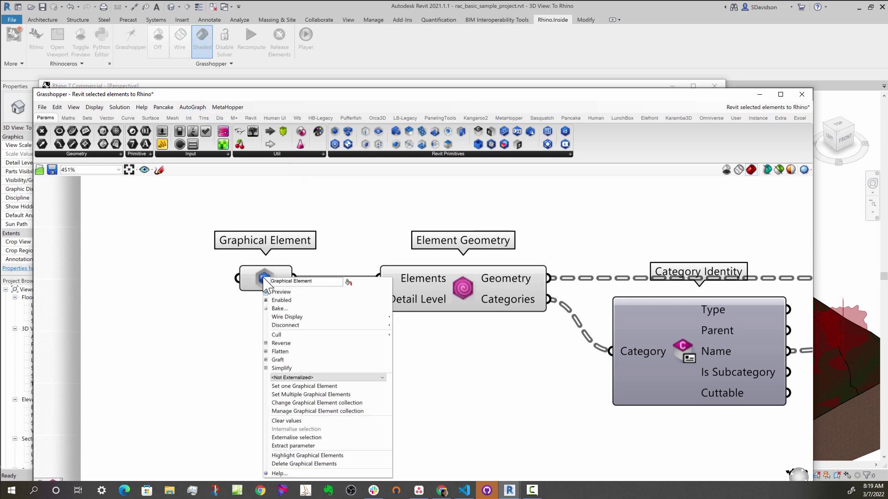
{"action": "left_click", "coordinate": [299, 395]}
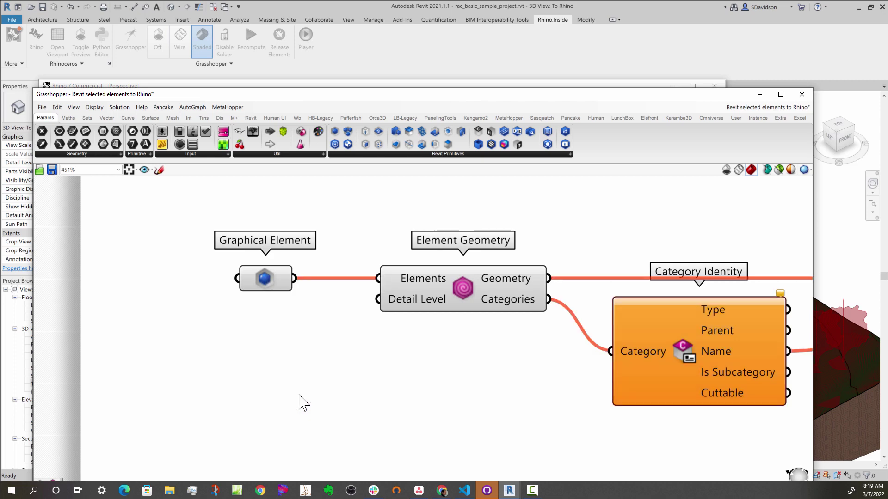
{"action": "right_click", "coordinate": [270, 278]}
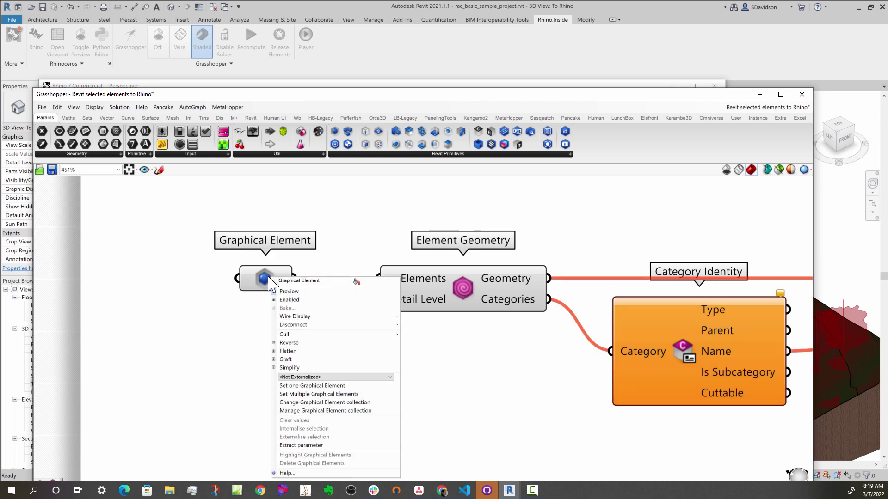
{"action": "left_click", "coordinate": [309, 394]}
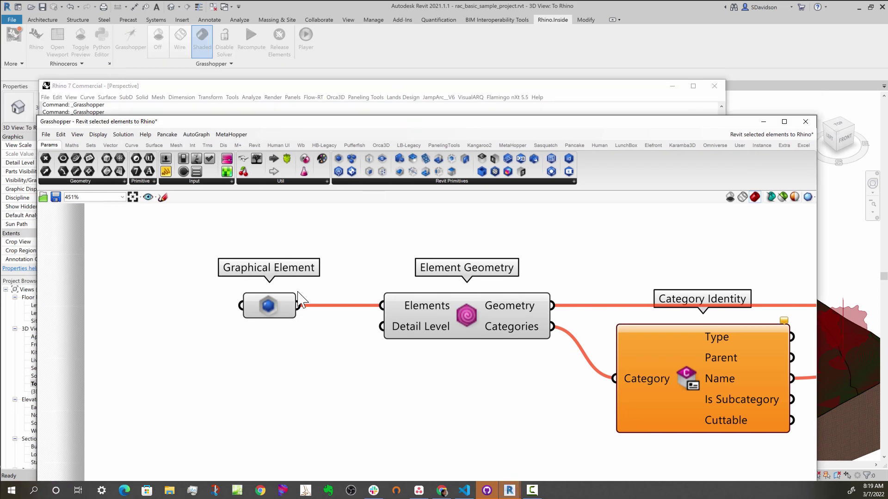
Add a second Graphical Element and change its collection to the wall, then the topography in Revit
{"action": "left_click", "coordinate": [270, 306]}
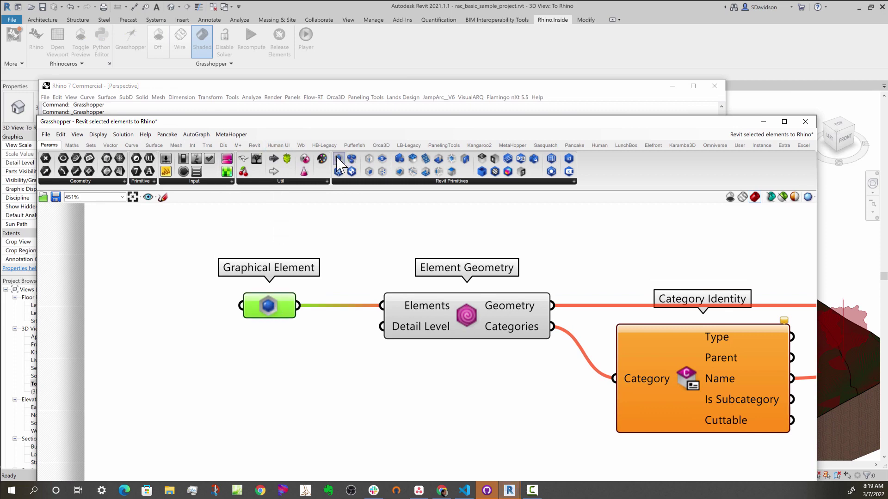
{"action": "left_click_drag", "start_coordinate": [338, 159], "coordinate": [259, 232]}
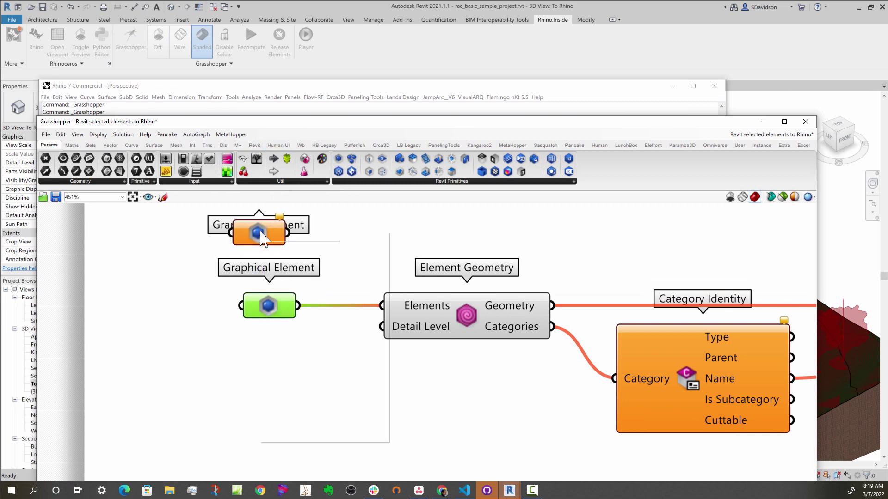
{"action": "right_click", "coordinate": [261, 232]}
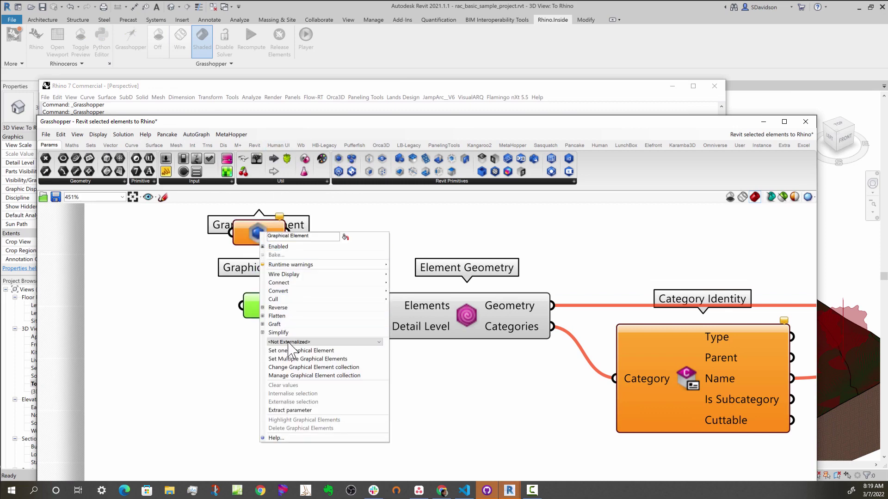
{"action": "left_click", "coordinate": [294, 367]}
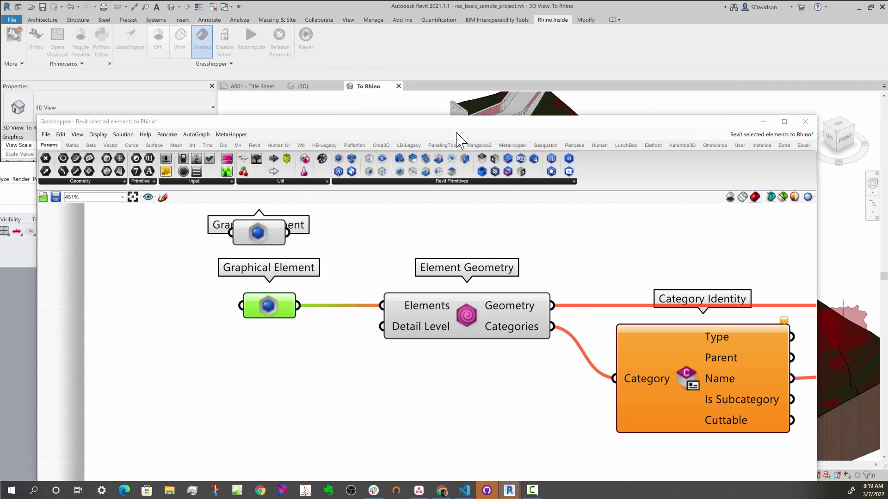
{"action": "left_click", "coordinate": [459, 108]}
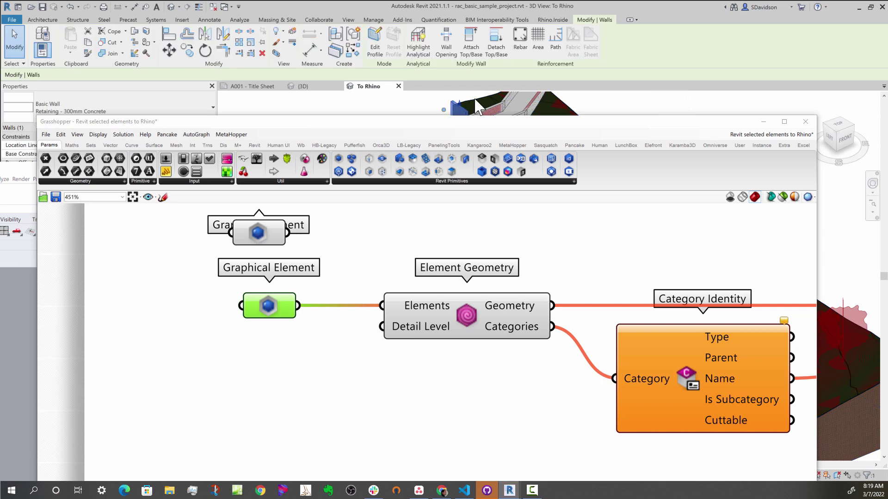
{"action": "left_click", "coordinate": [480, 110]}
Delete the extra Graphical Element and move Grasshopper right to uncover the project browser
{"action": "right_click", "coordinate": [481, 110]}
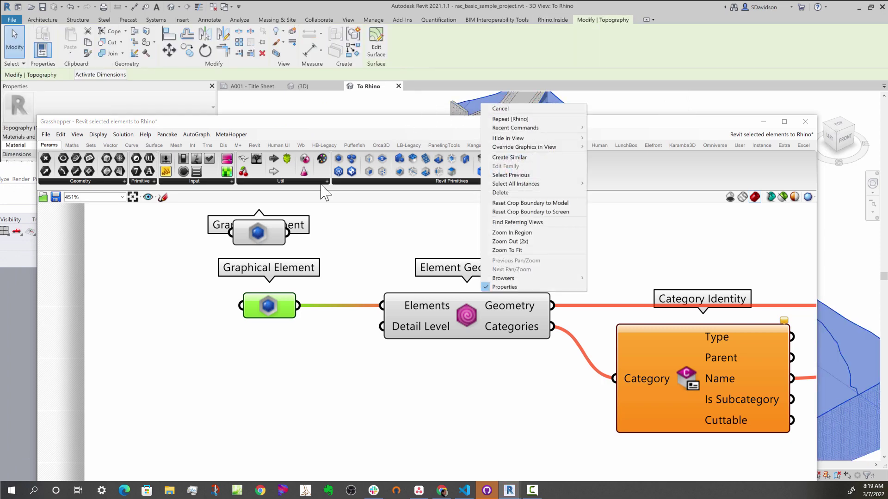
{"action": "left_click", "coordinate": [406, 215]}
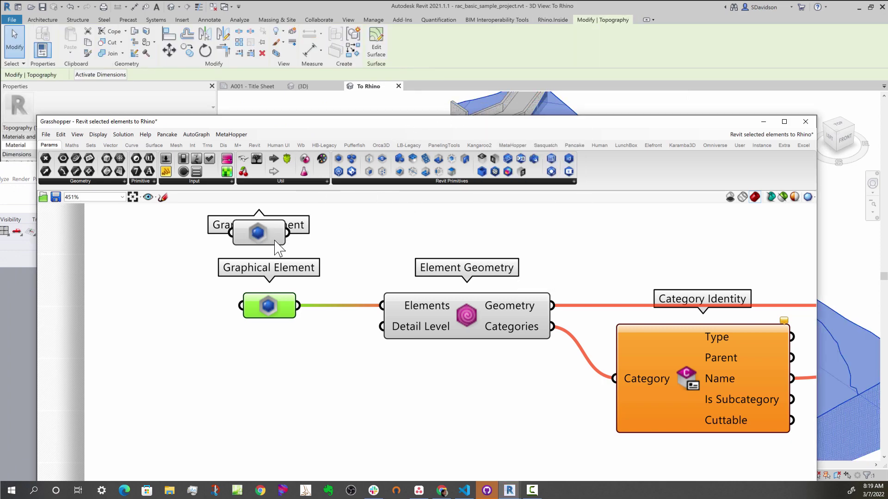
{"action": "left_click", "coordinate": [269, 236]}
{"action": "key", "text": "Delete"}
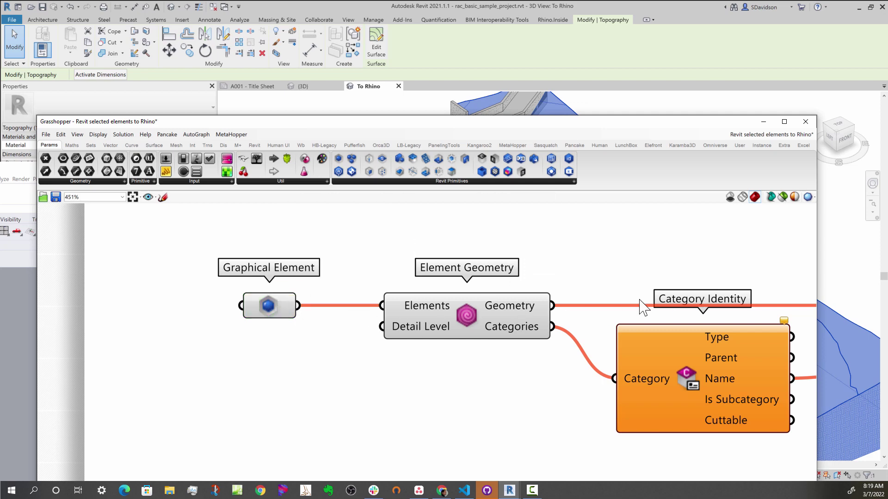
{"action": "left_click_drag", "start_coordinate": [369, 120], "coordinate": [494, 104]}
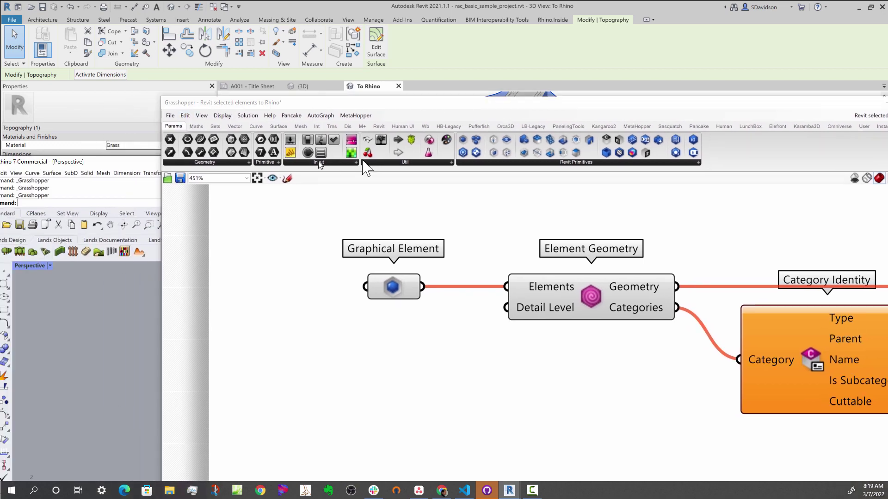